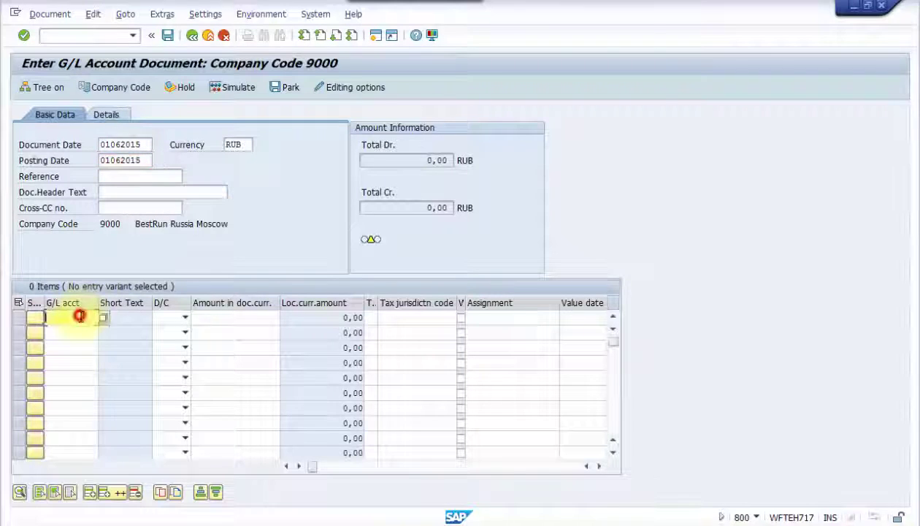
- Enter G/L account 35000900 as a debit in the first line and INITIAL0 as a credit in the second
click(76, 330)
click(77, 333)
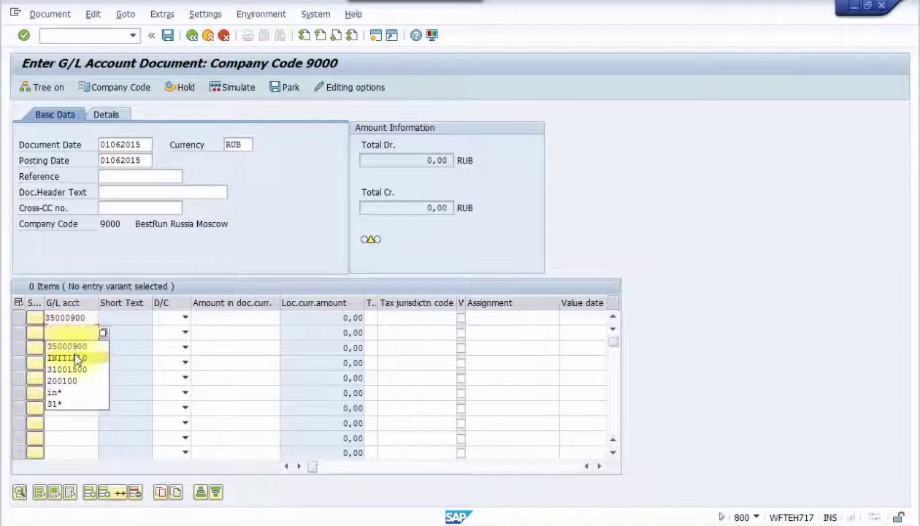
click(67, 358)
click(179, 316)
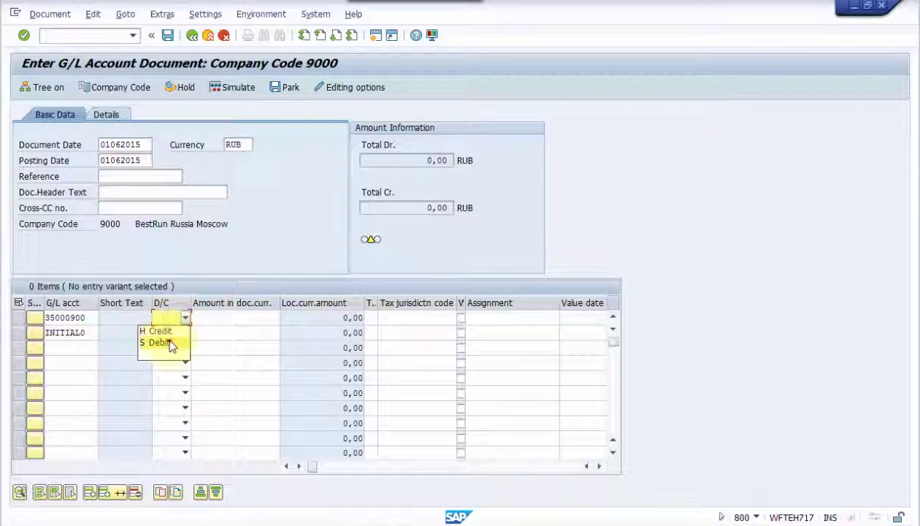
click(162, 342)
click(176, 333)
click(170, 347)
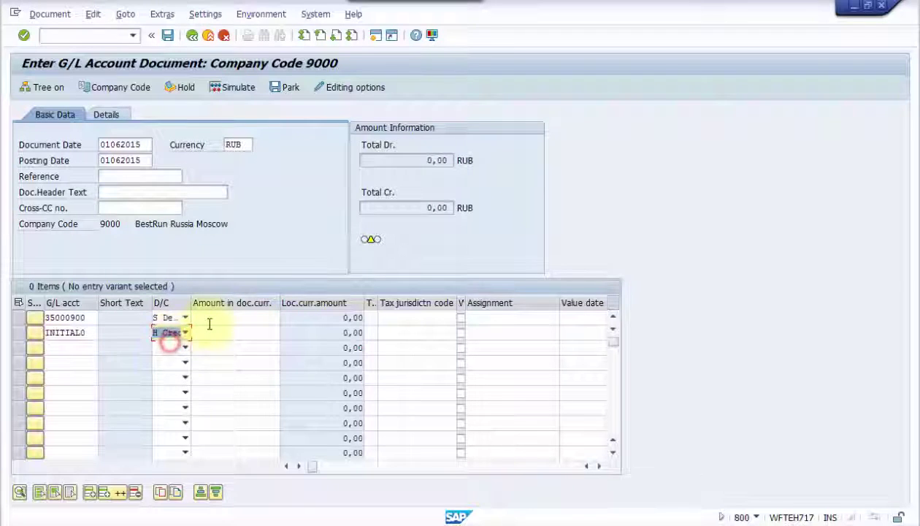
- Set the document currency amount to 2000 for both the debit and the credit line
click(208, 321)
click(213, 320)
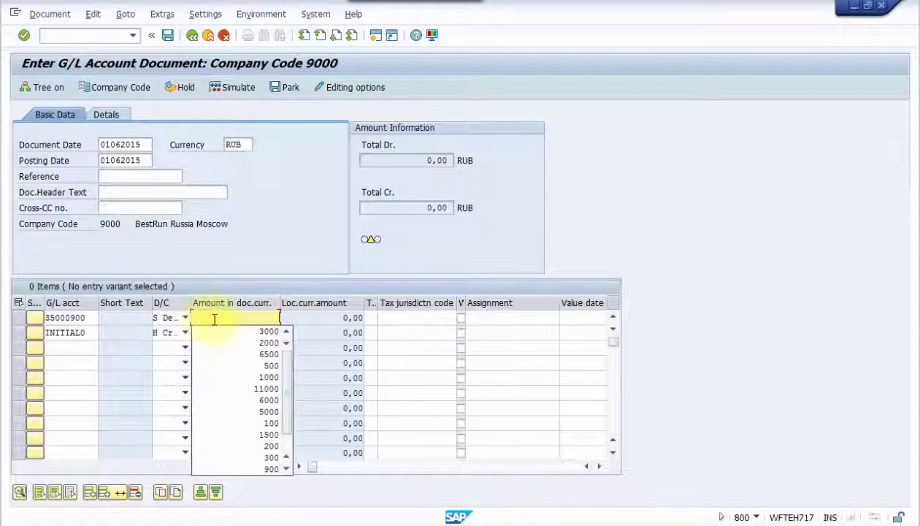
click(219, 344)
click(220, 330)
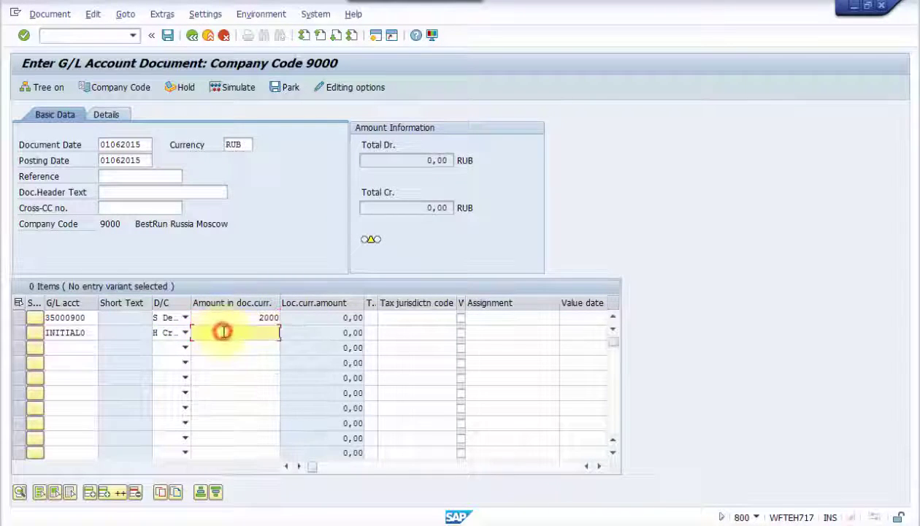
click(221, 333)
click(232, 357)
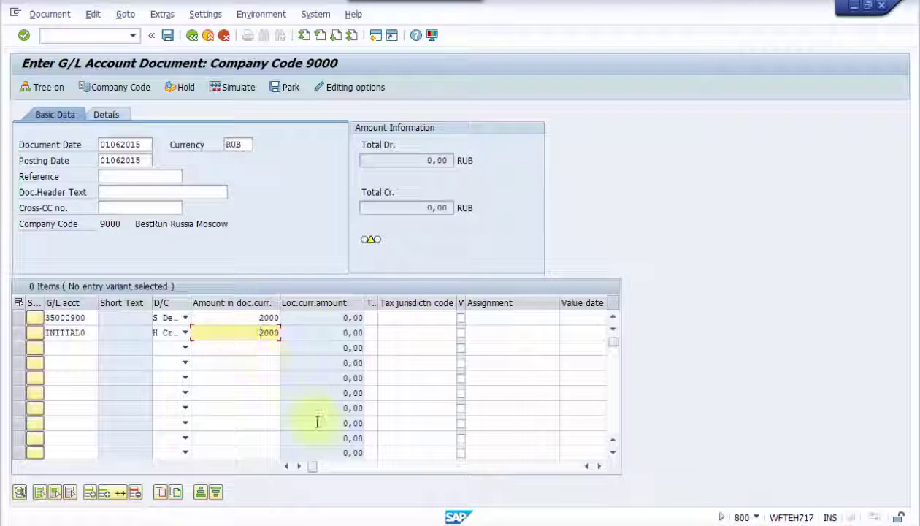
- Try to simulate the document posting with the cost center left empty, acknowledging the warnings
drag(313, 464, 341, 475)
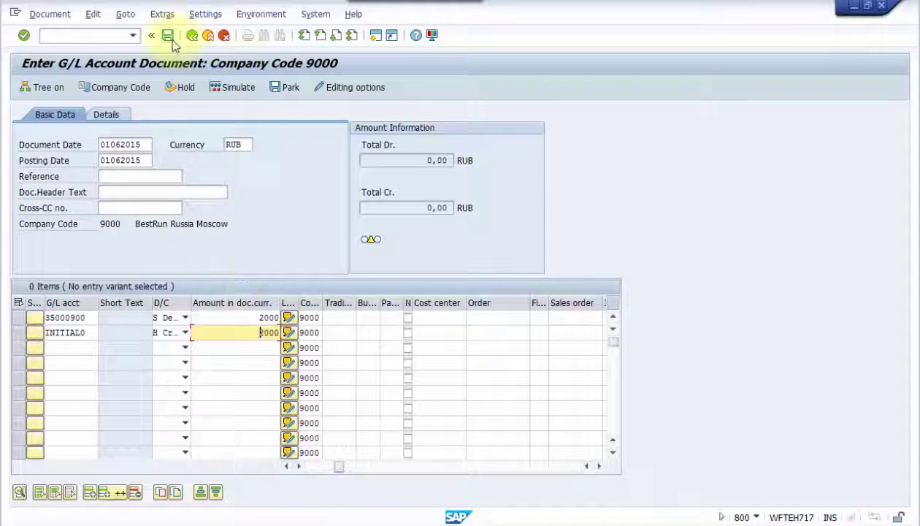
click(434, 302)
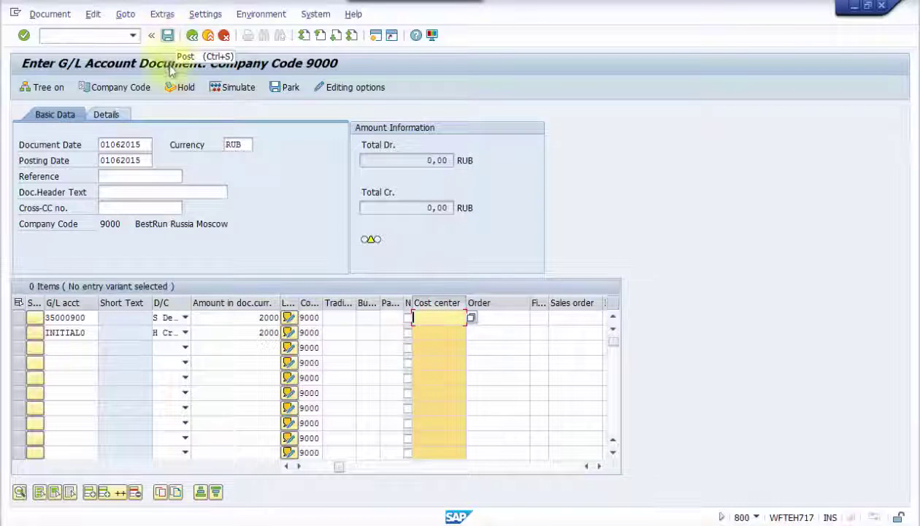
click(228, 88)
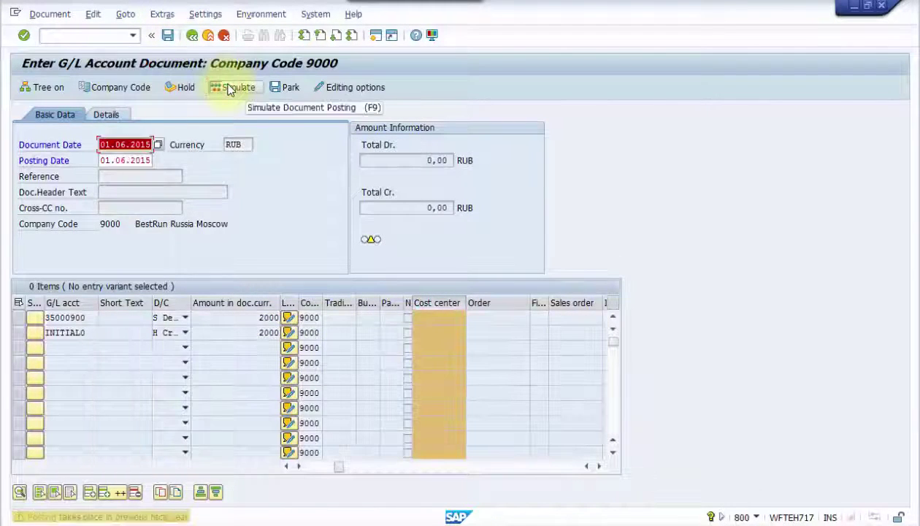
click(24, 35)
click(24, 35)
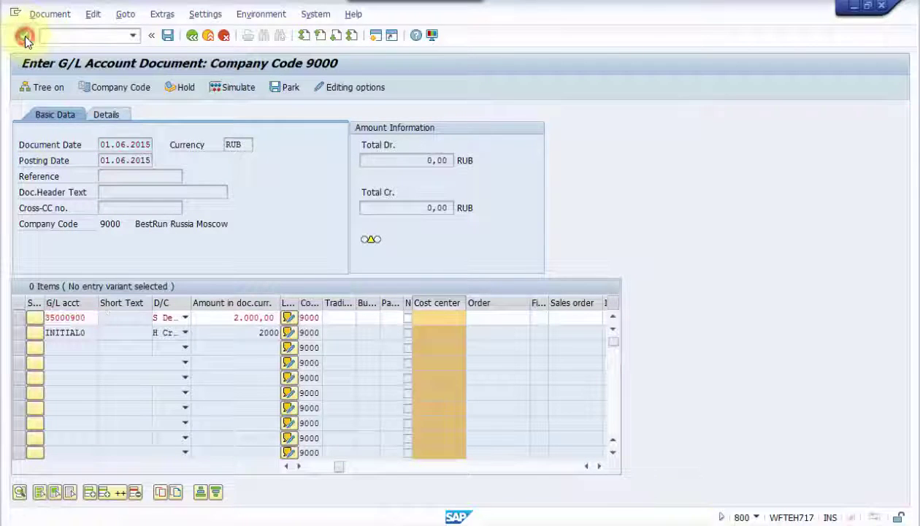
click(24, 35)
click(24, 35)
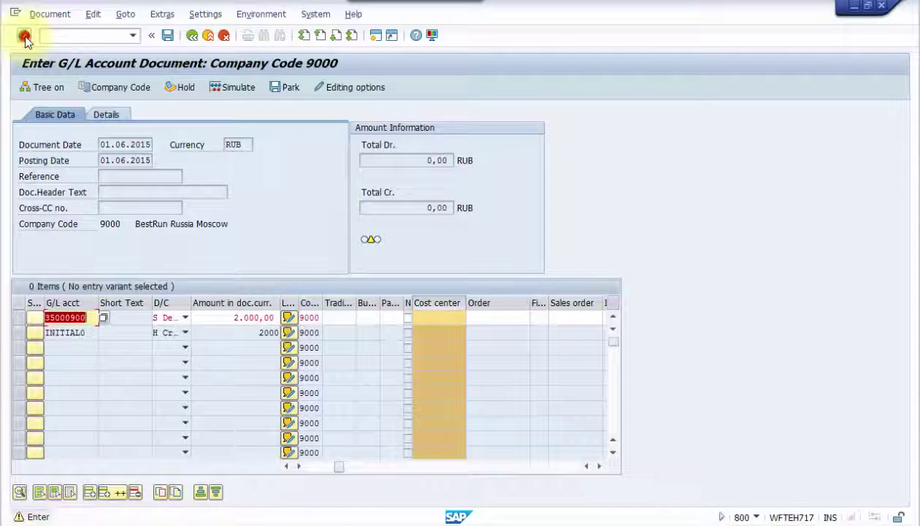
click(24, 35)
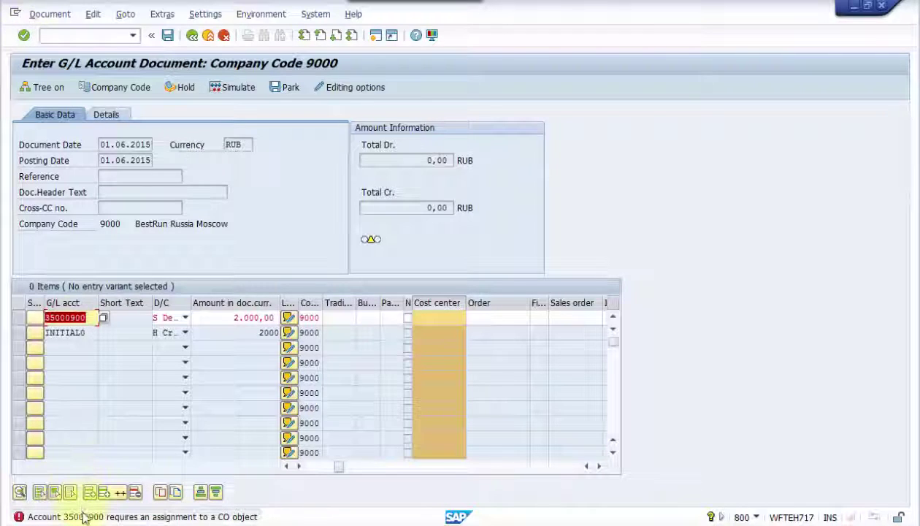
- Read the long text of the CO object assignment error, covering the message and its diagnosis, and close it
double_click(84, 517)
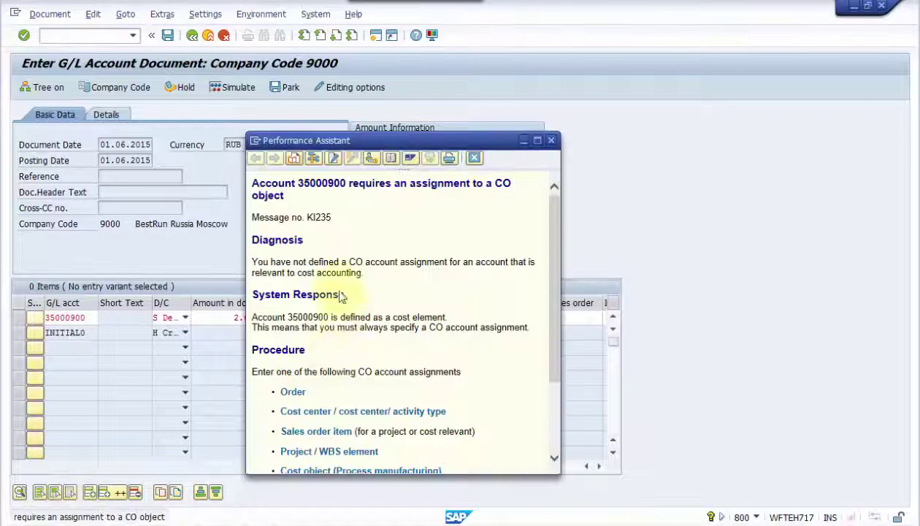
drag(252, 184, 332, 217)
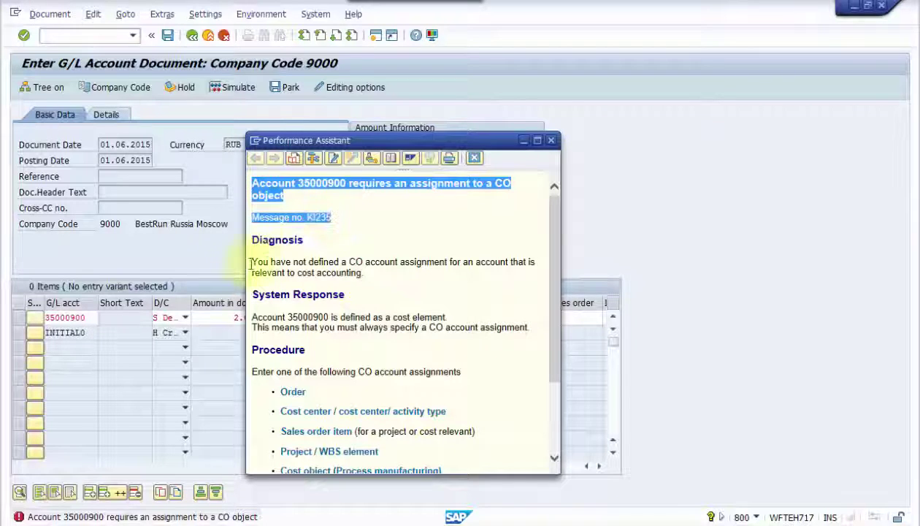
drag(254, 239, 356, 275)
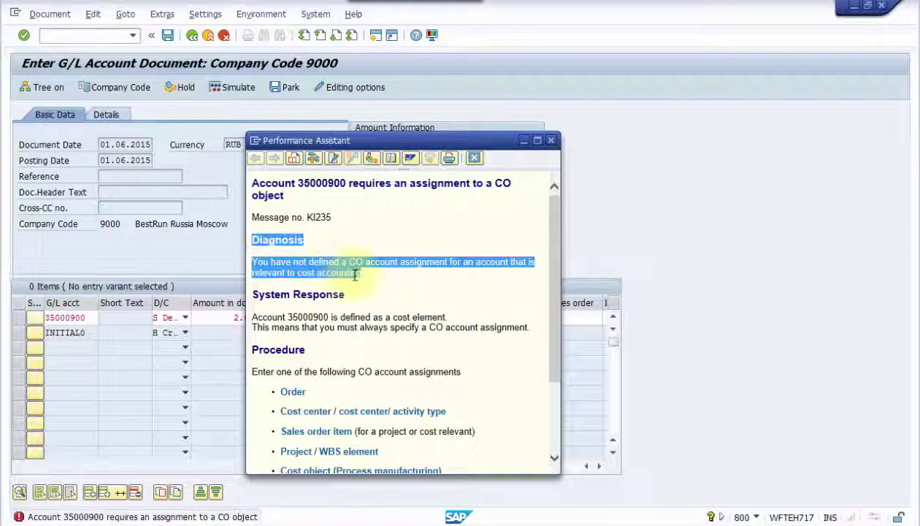
click(549, 142)
- Assign cost center 2300 to the 35000900 line and simulate the document posting, acknowledging the warning
click(427, 319)
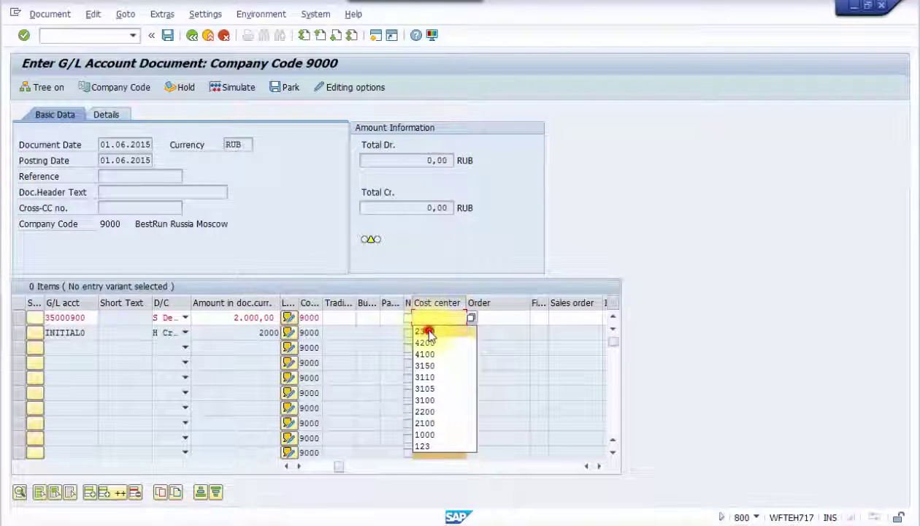
click(427, 333)
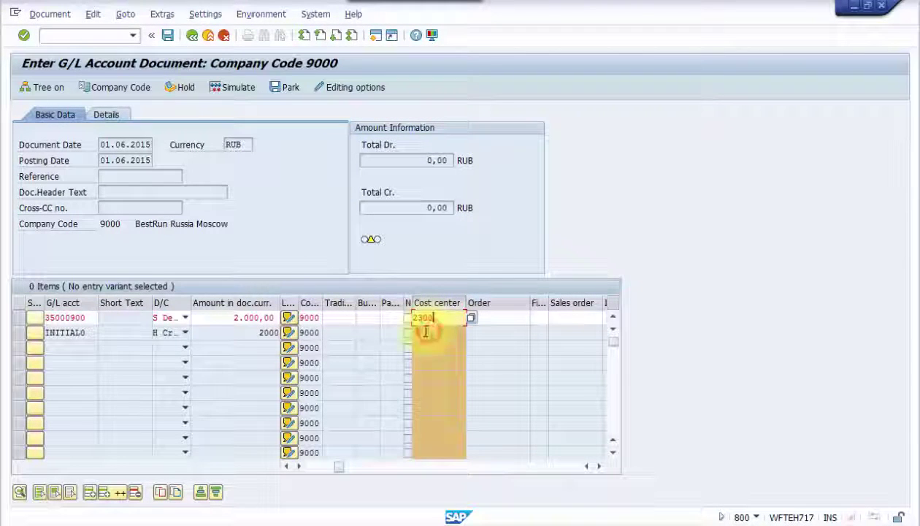
click(220, 93)
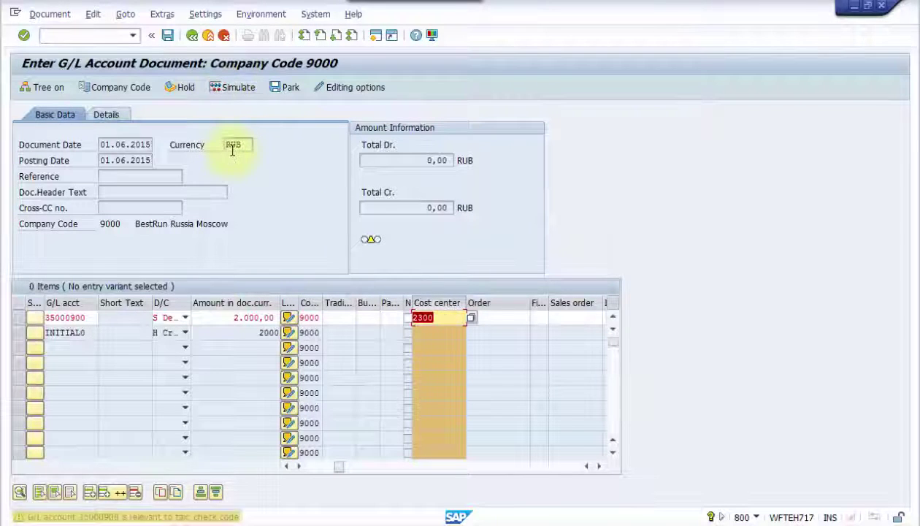
click(24, 36)
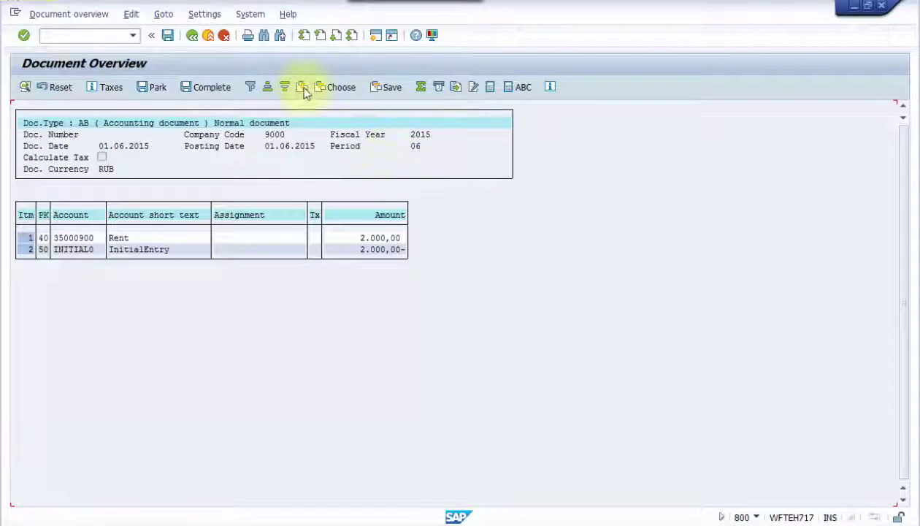
- Add the hidden Cost Center field to the line 1 layout of the document overview and apply the layout
click(302, 88)
scroll(310, 301, down, 4)
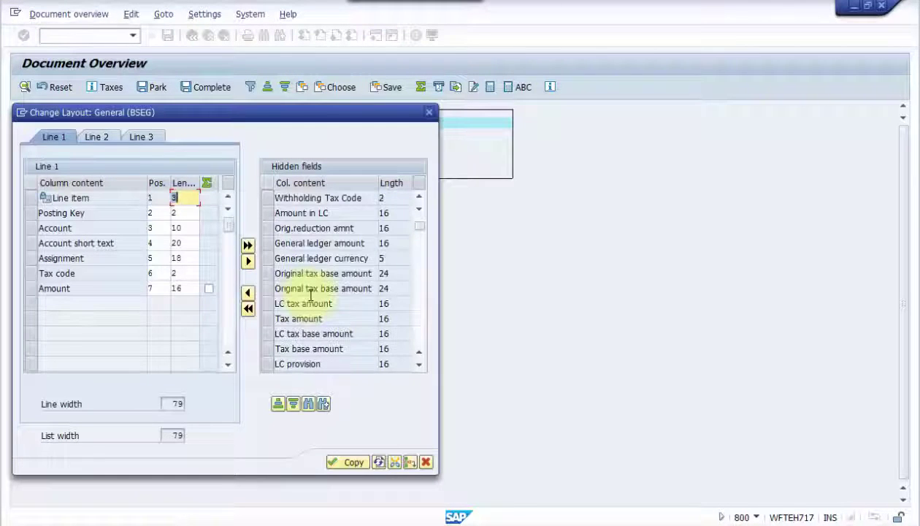
scroll(311, 294, down, 1)
scroll(310, 294, down, 6)
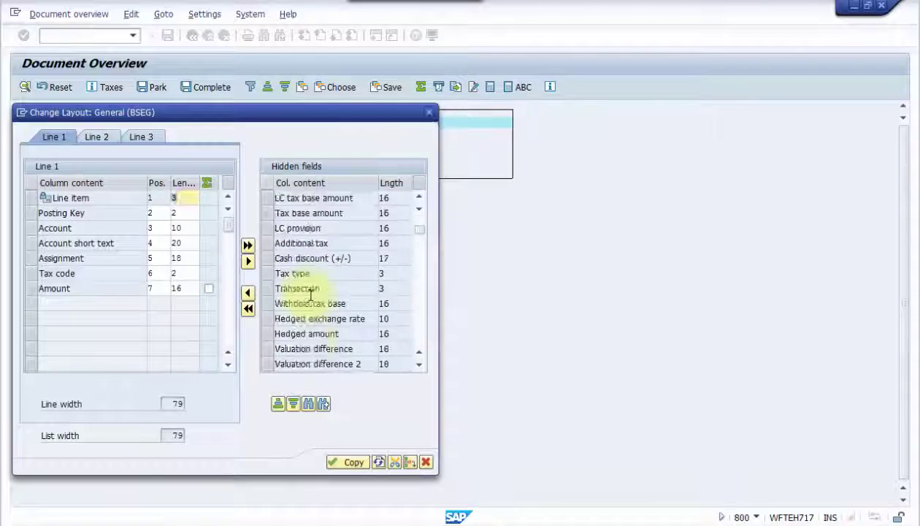
scroll(310, 294, down, 2)
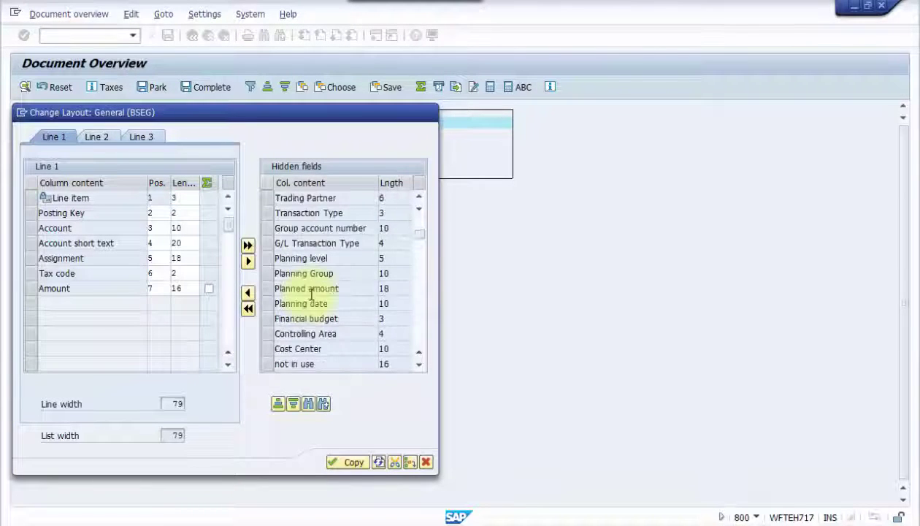
click(269, 304)
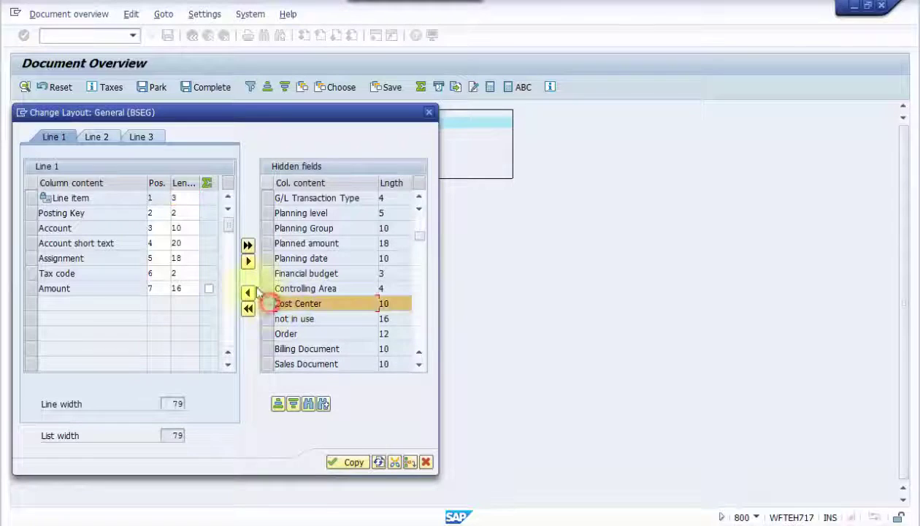
click(249, 292)
click(352, 463)
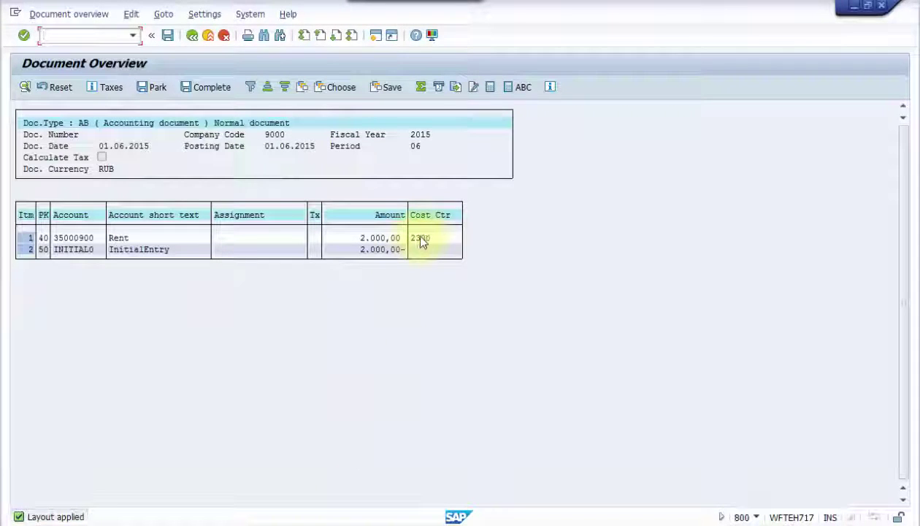
- Exit the simulated document without posting it and discard the entered data
click(208, 35)
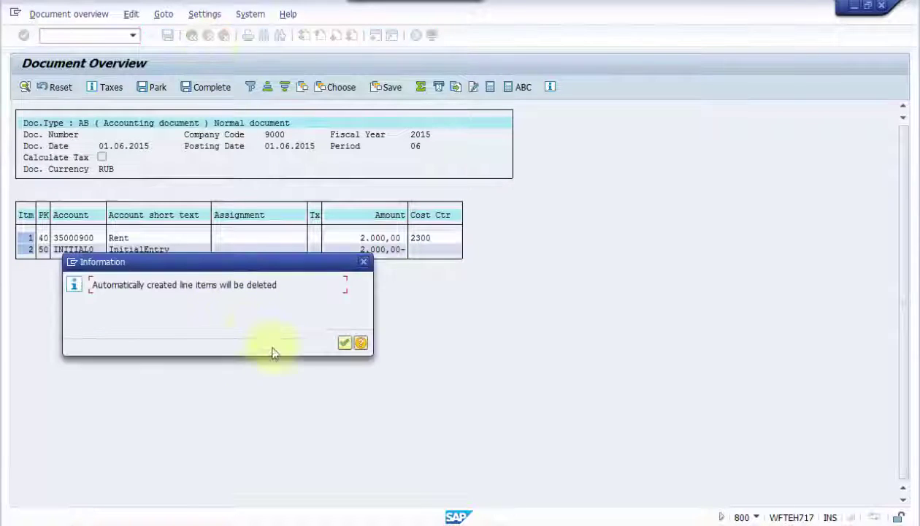
click(347, 345)
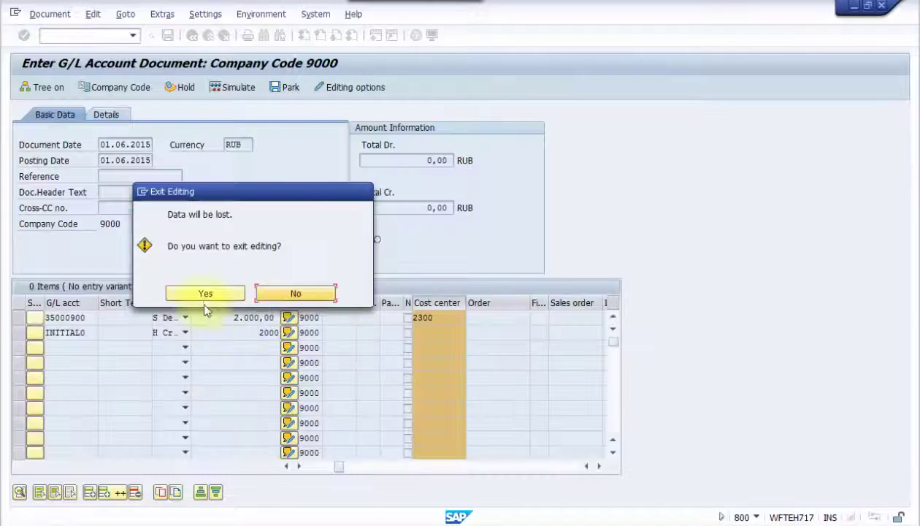
click(225, 294)
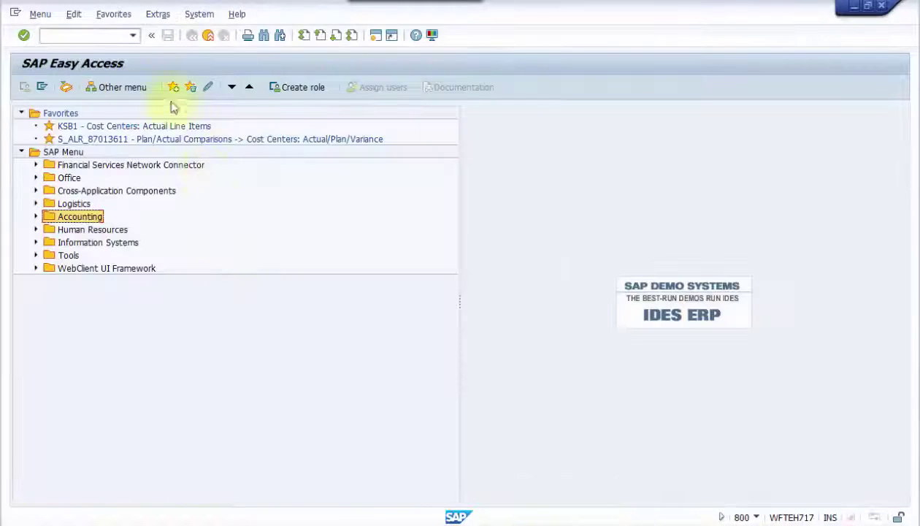
- Start KA02 - Change under Controlling's cost element master data and open cost element 35000900
click(35, 216)
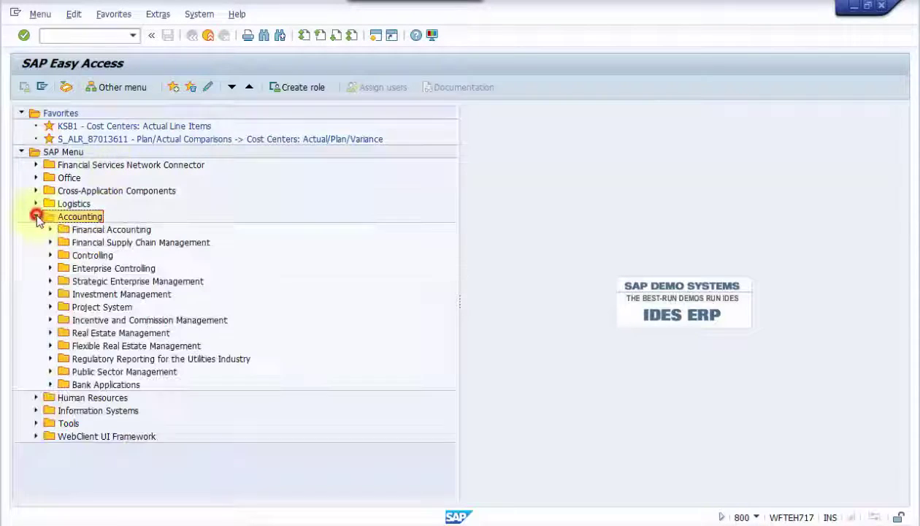
click(50, 254)
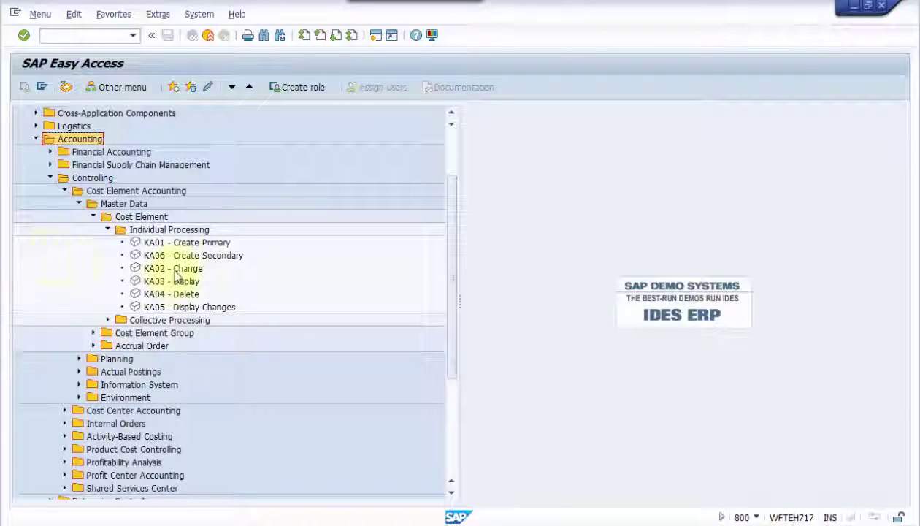
click(174, 269)
double_click(174, 269)
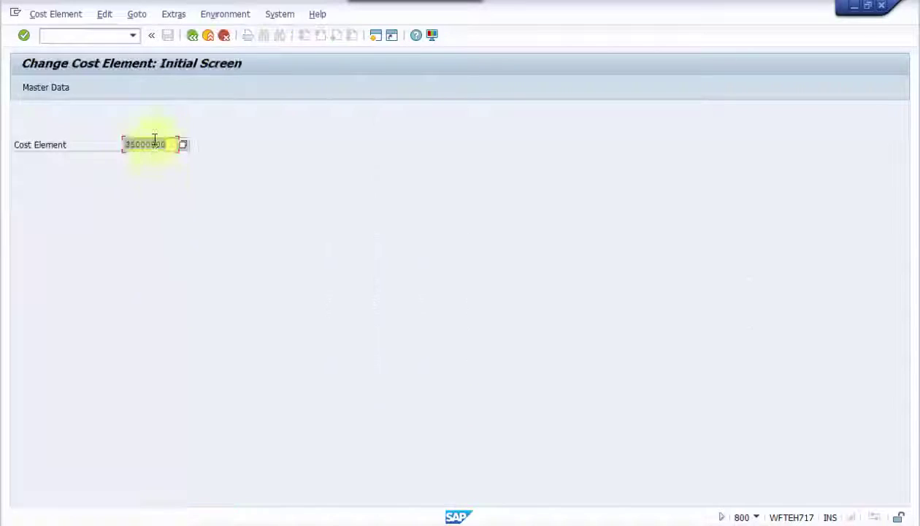
click(23, 35)
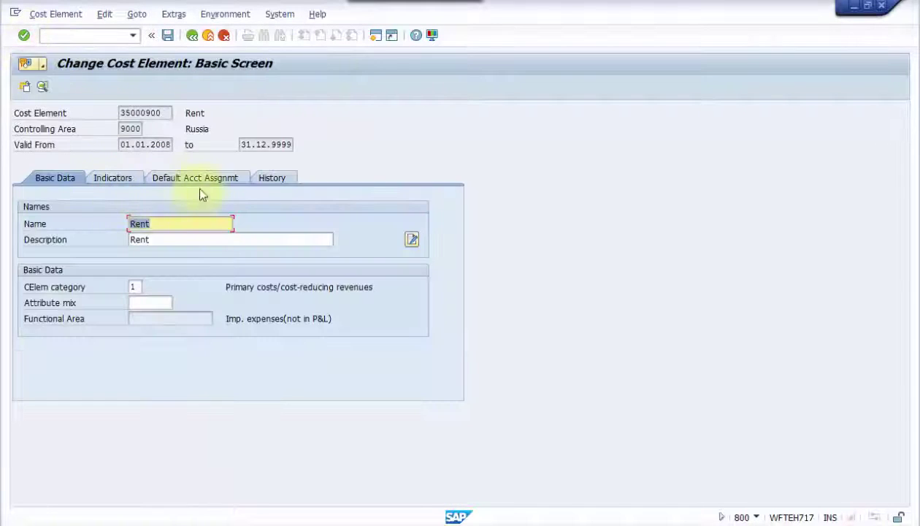
- Set the cost element's default account assignment to cost center 2300, save it and leave the transaction
click(199, 177)
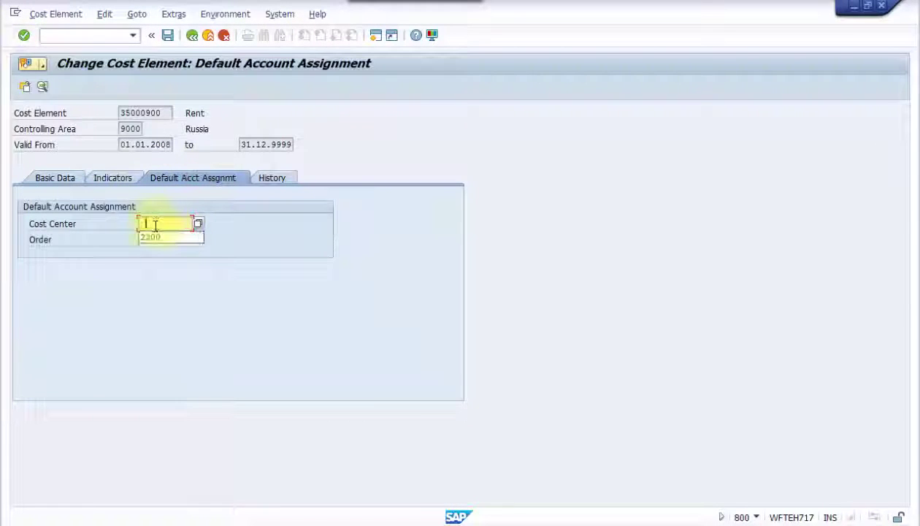
click(152, 237)
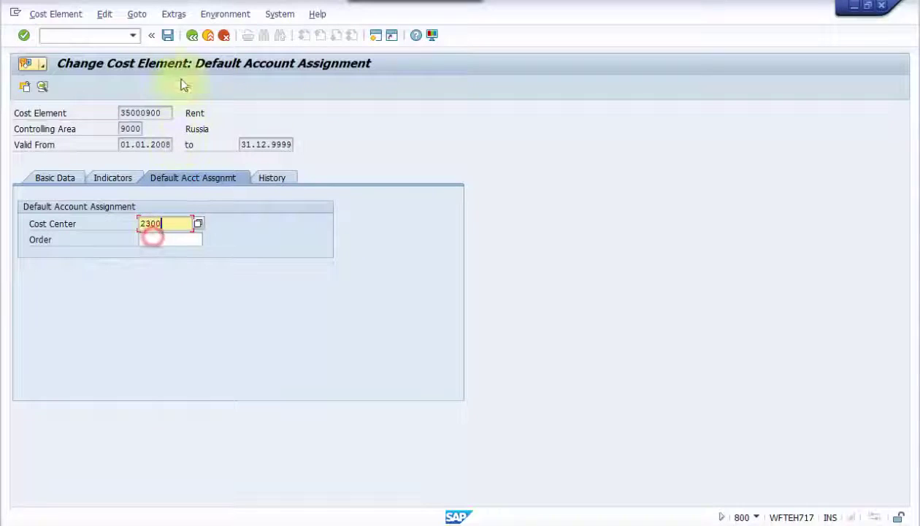
click(168, 36)
click(192, 36)
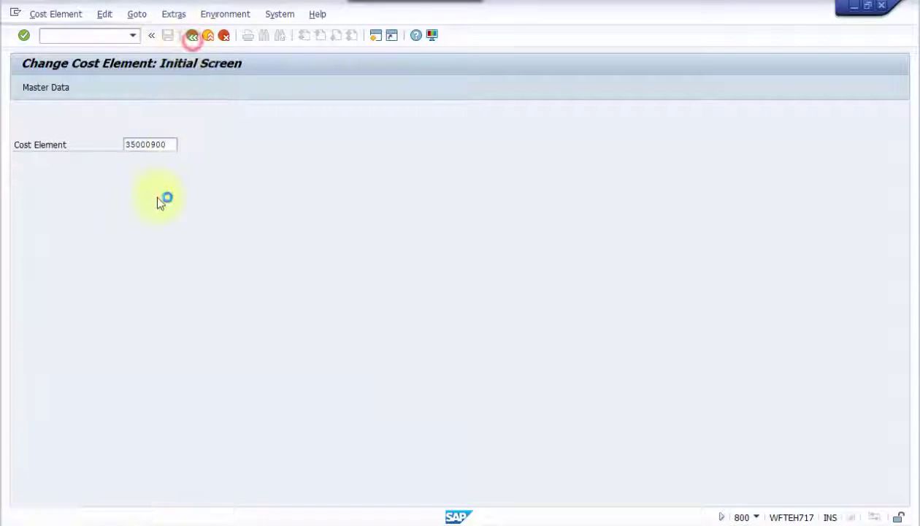
- Start transaction fb50 for company code 9000 and set both the document date and posting date to 01.06.2015
click(132, 35)
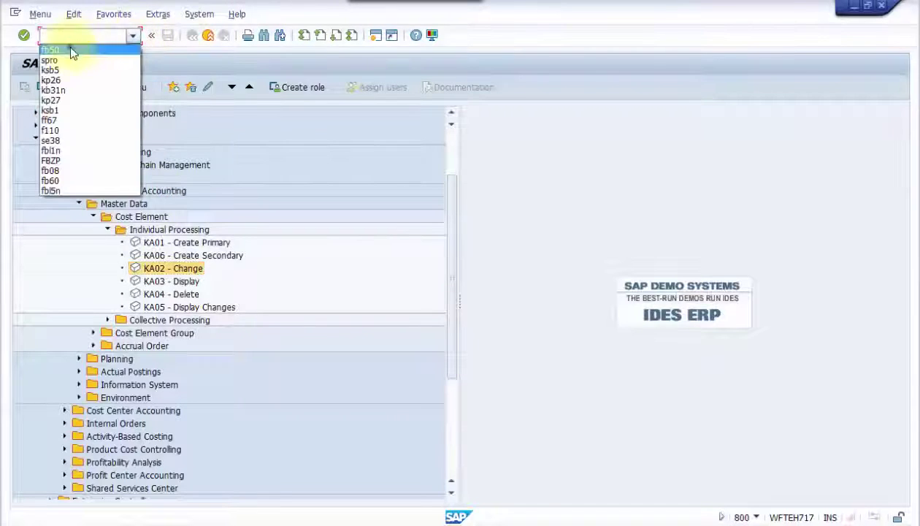
click(69, 49)
click(23, 35)
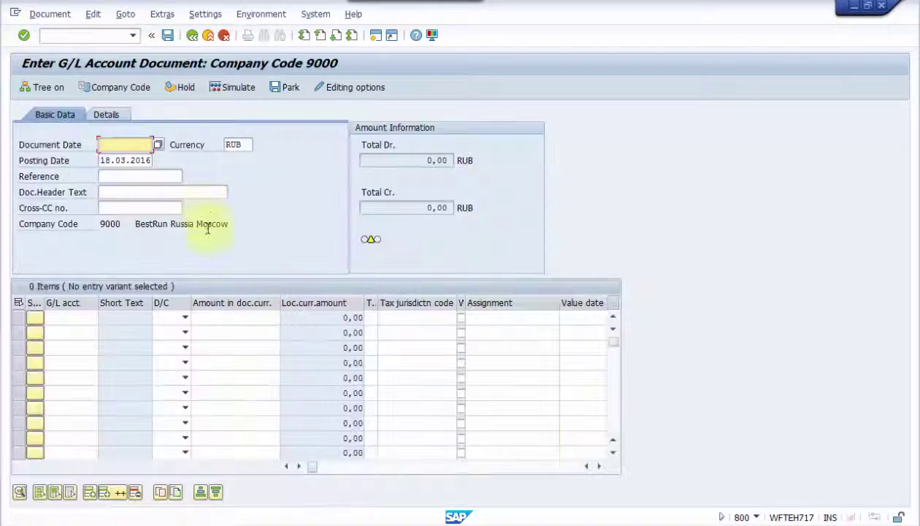
key(BackSpace)
click(114, 159)
double_click(102, 160)
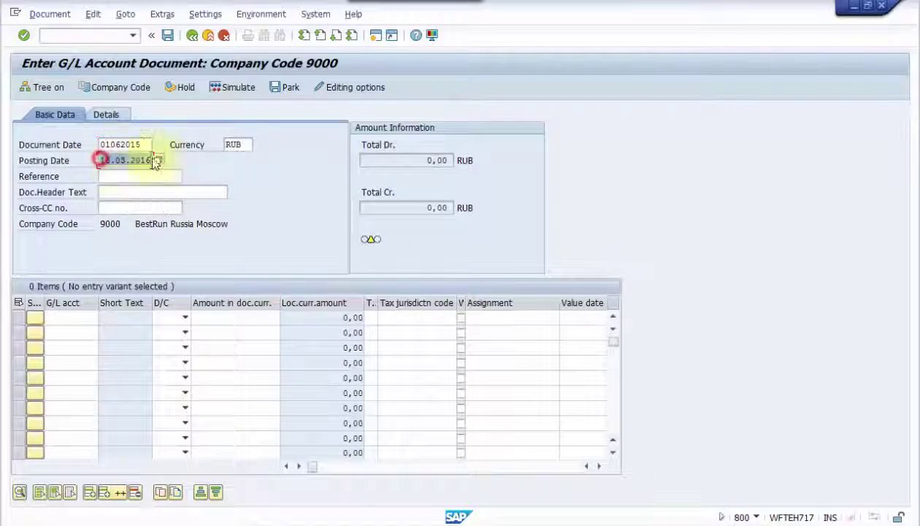
key(Delete)
click(125, 176)
- Enter G/L account 35000900 as the debit line item and INITIAL0 as the credit line item
click(74, 318)
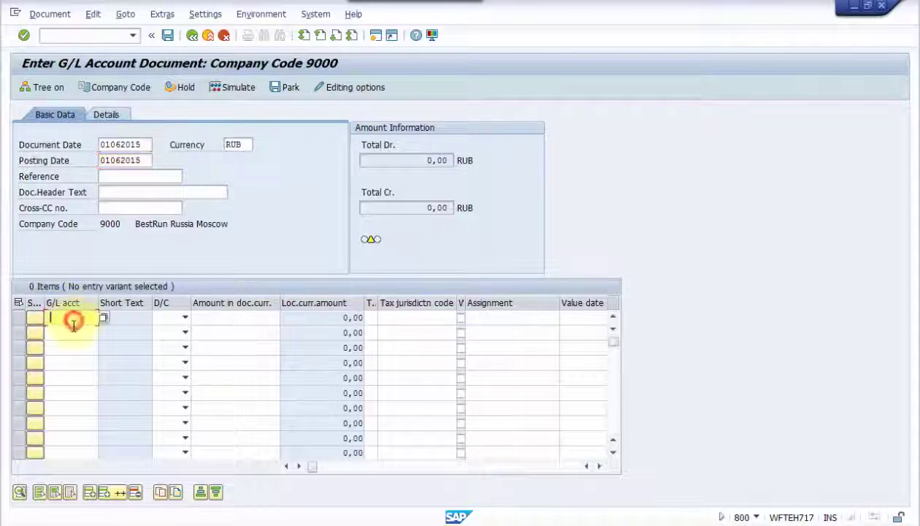
click(73, 331)
click(68, 333)
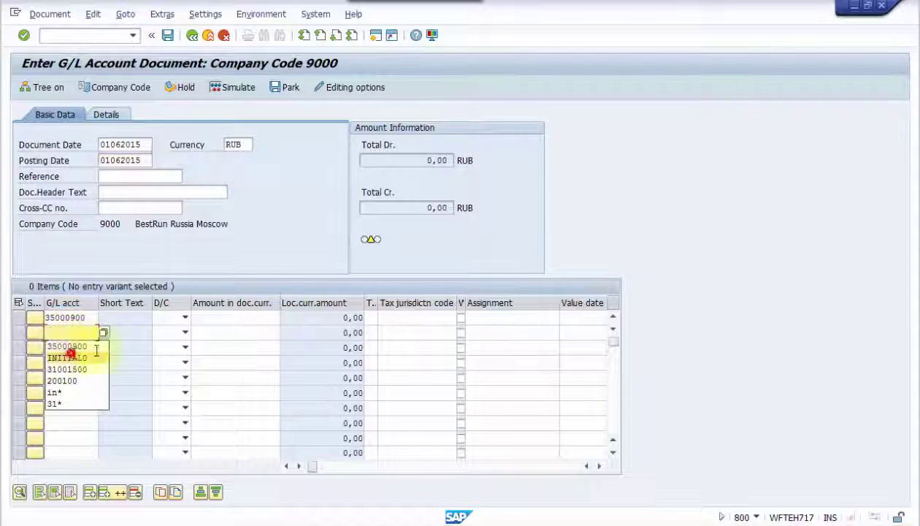
click(71, 355)
click(187, 319)
click(176, 342)
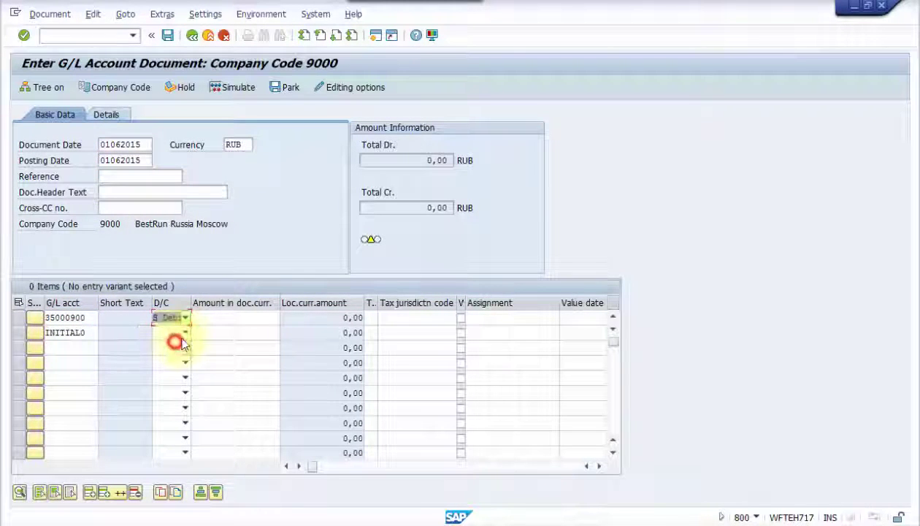
click(184, 333)
click(175, 345)
- Set the amount in document currency to 2000 for both line items
click(218, 318)
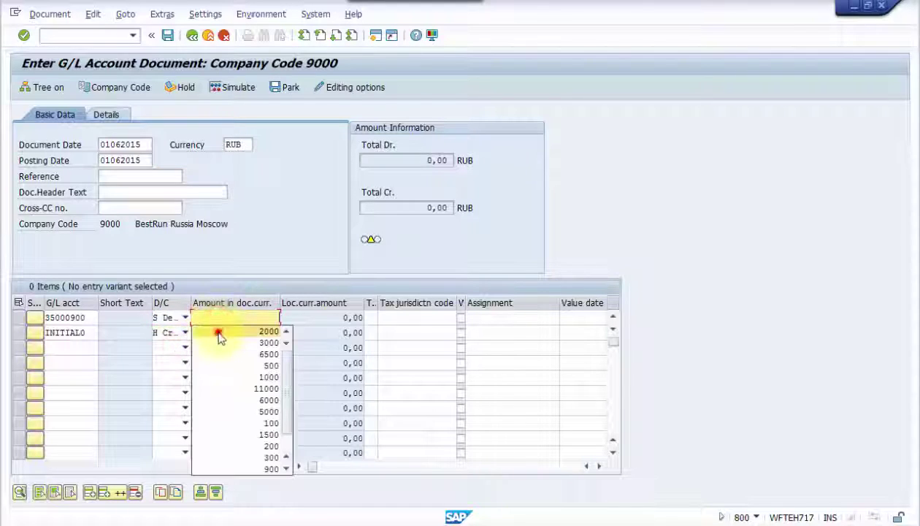
click(218, 332)
click(218, 333)
click(225, 345)
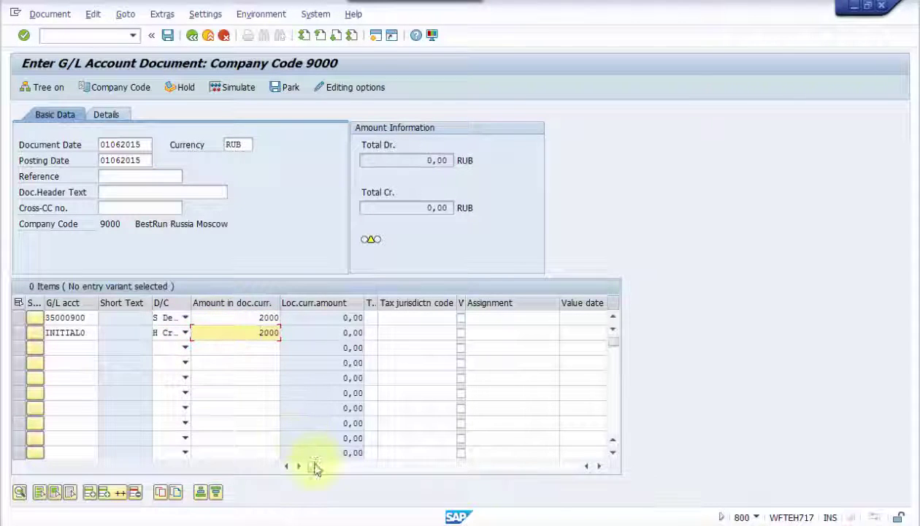
- Check the empty Cost center column of the line items and simulate the document without entering a cost center
click(314, 466)
drag(329, 471, 348, 475)
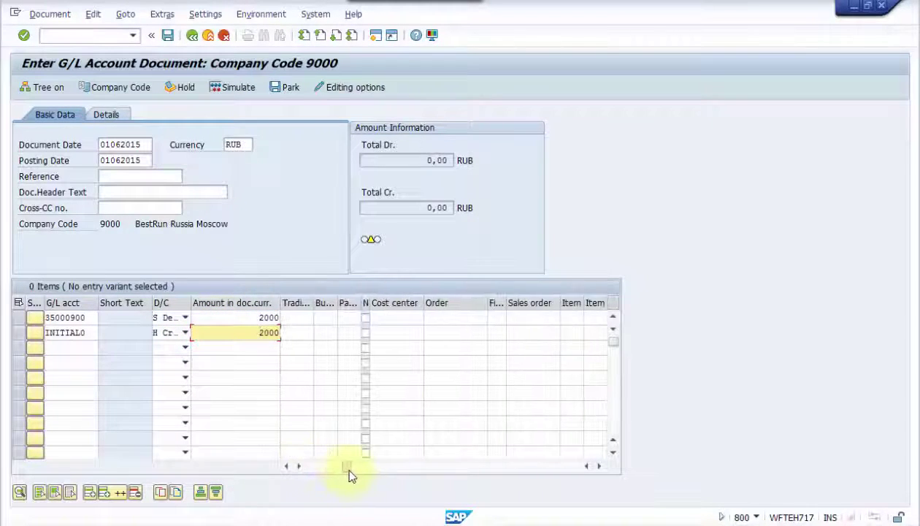
click(394, 319)
click(393, 304)
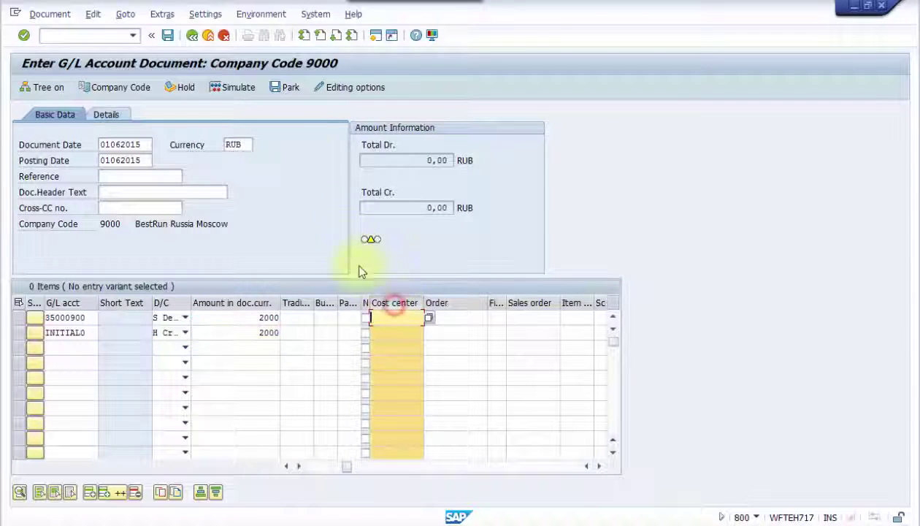
click(221, 88)
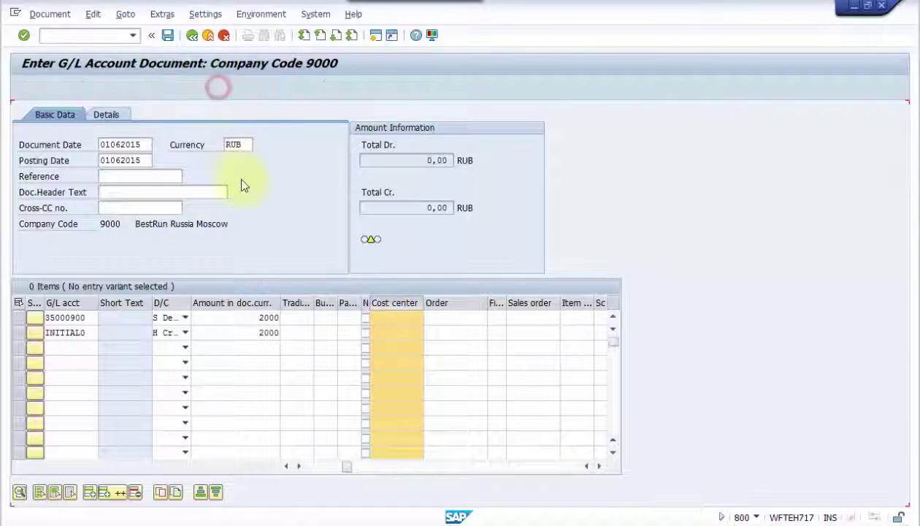
click(24, 36)
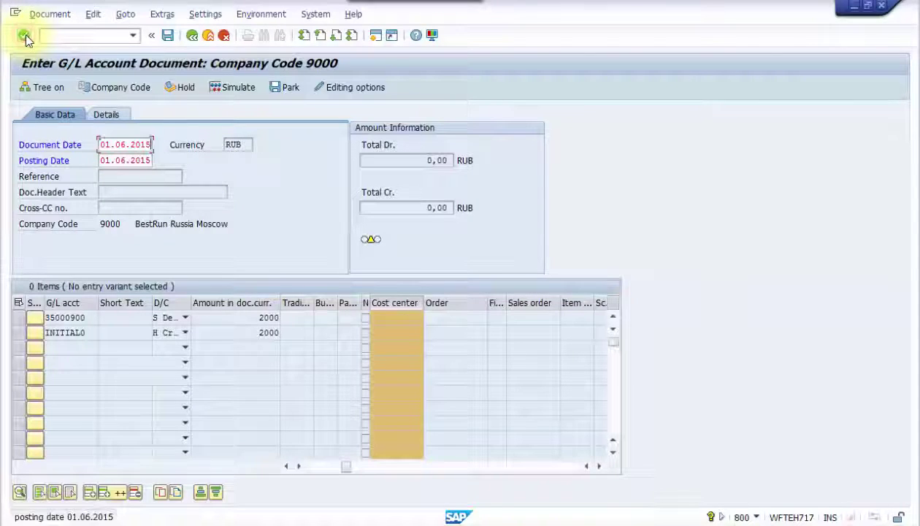
click(24, 36)
click(24, 36)
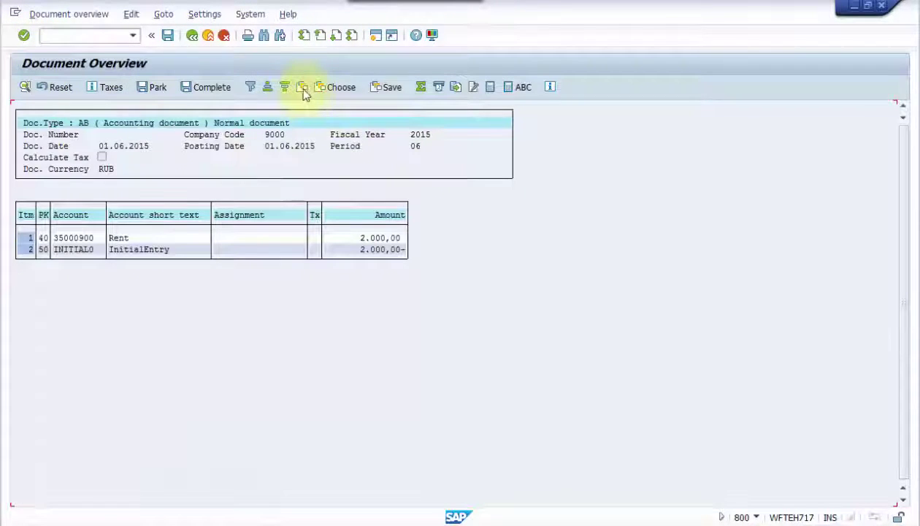
- Add the hidden Cost Center field to the line 1 layout of the simulated document's overview and apply it
click(302, 88)
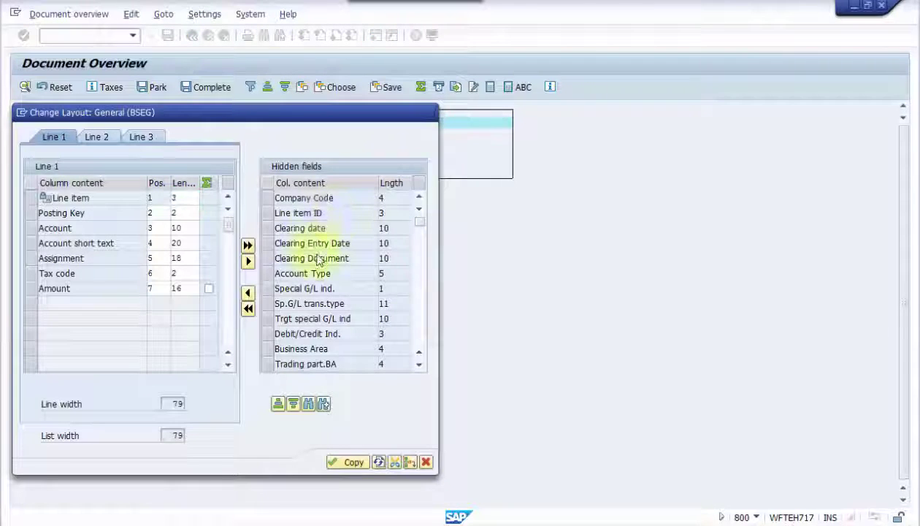
scroll(319, 278, down, 2)
scroll(319, 291, down, 3)
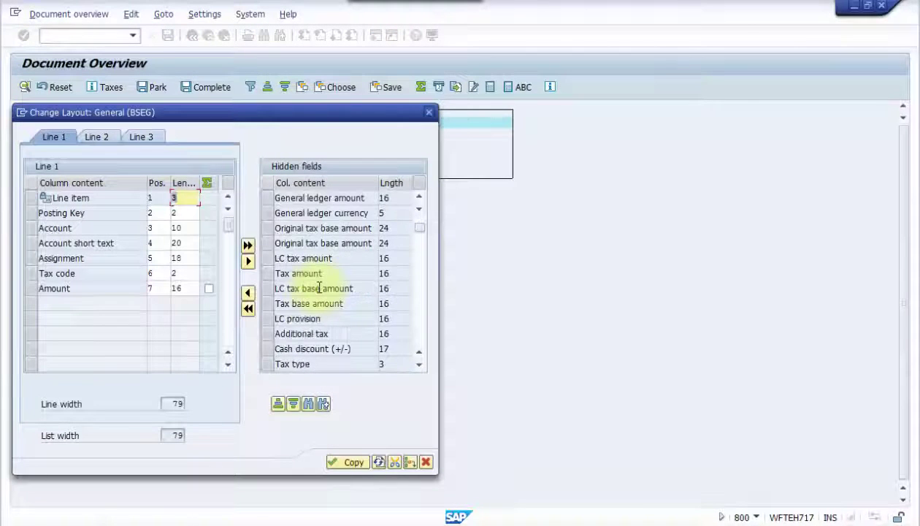
scroll(319, 291, down, 2)
scroll(319, 287, down, 2)
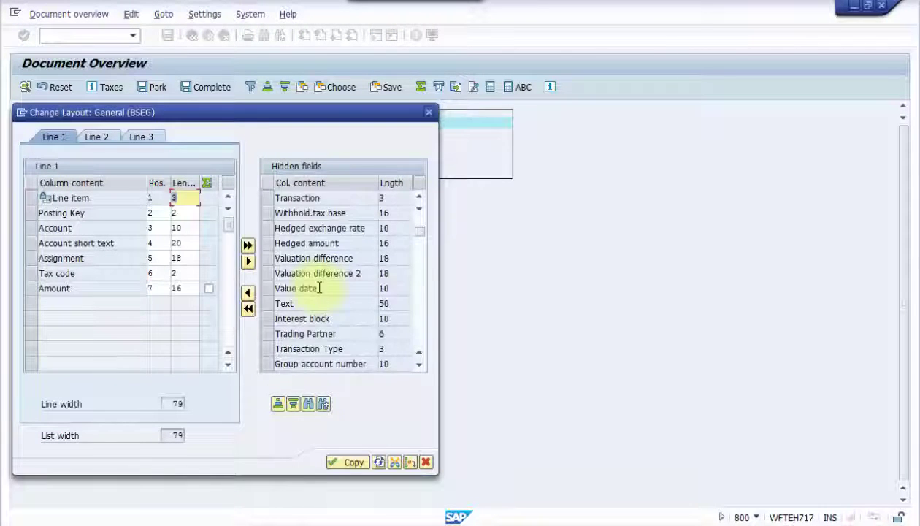
scroll(319, 288, down, 4)
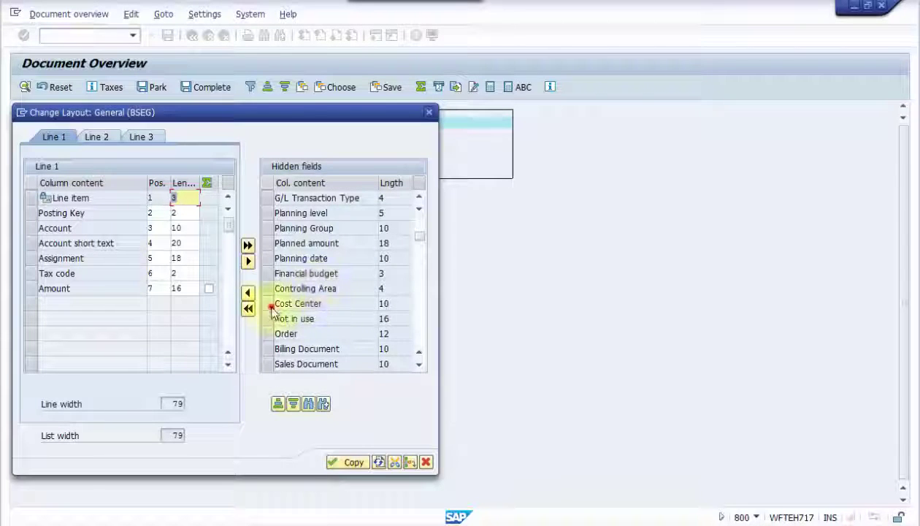
click(271, 305)
click(249, 301)
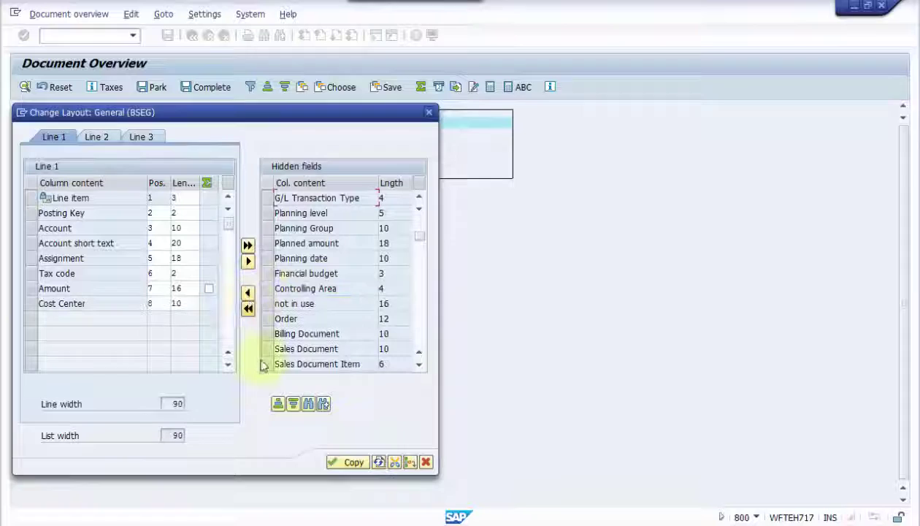
click(349, 462)
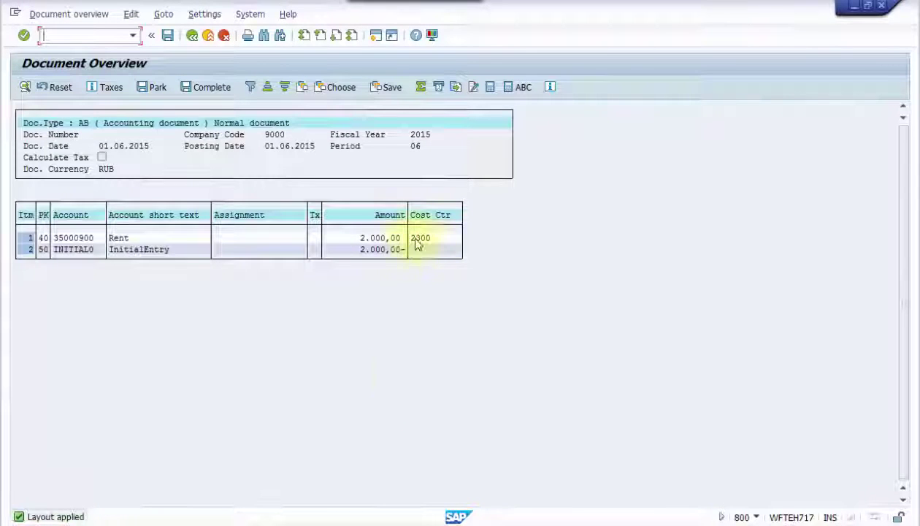
- Leave the simulated 2000 RUB document without posting it and return to SAP Easy Access
click(208, 40)
click(343, 344)
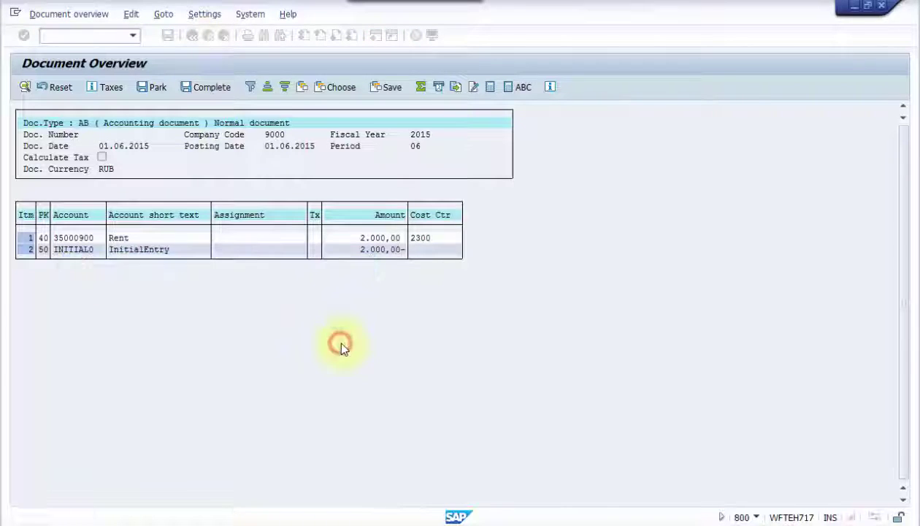
click(232, 296)
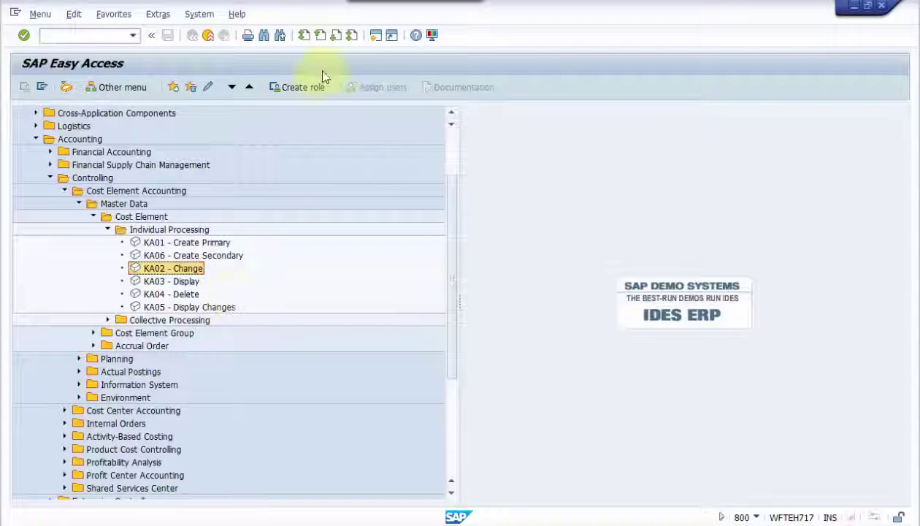
- Open a new session, start transaction spro and display the SAP Reference IMG
click(375, 36)
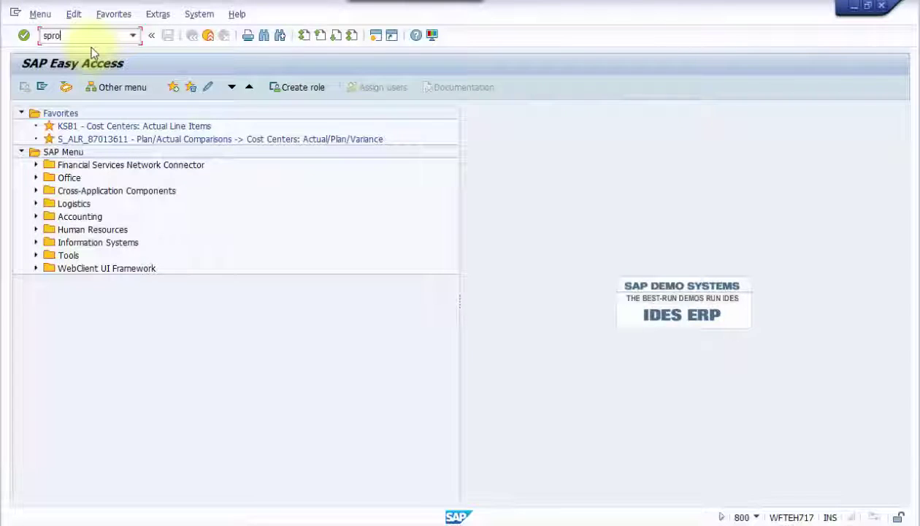
click(115, 34)
text(spro)
click(28, 36)
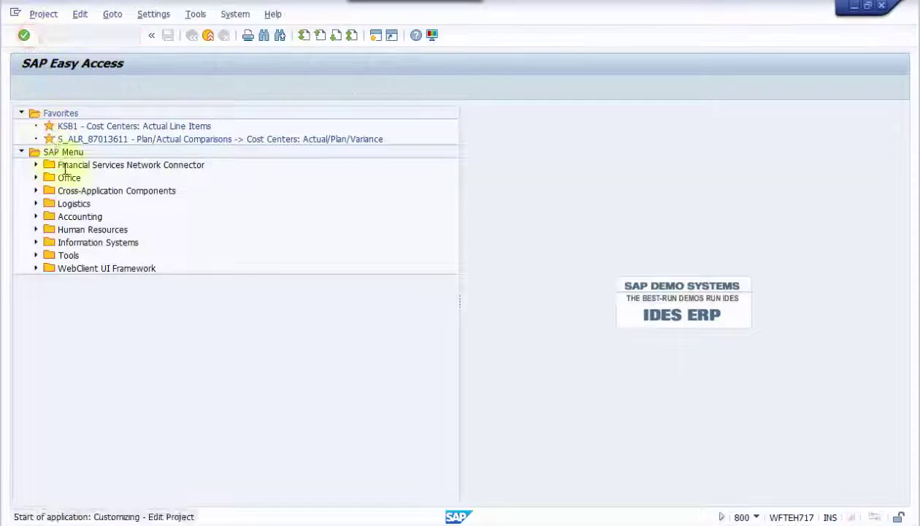
click(48, 88)
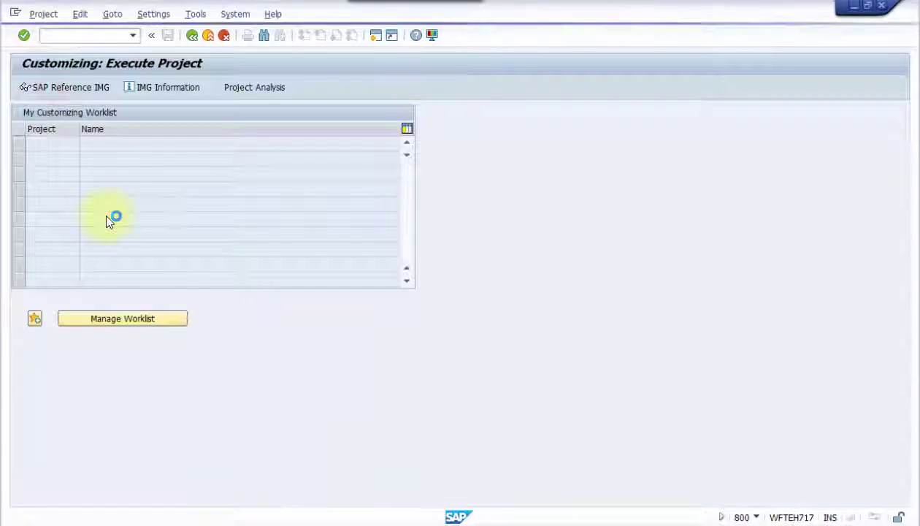
- Execute Edit Automatic Account Assignment under Controlling > Cost Center Accounting > Actual Postings > Manual Actual Postings
click(35, 373)
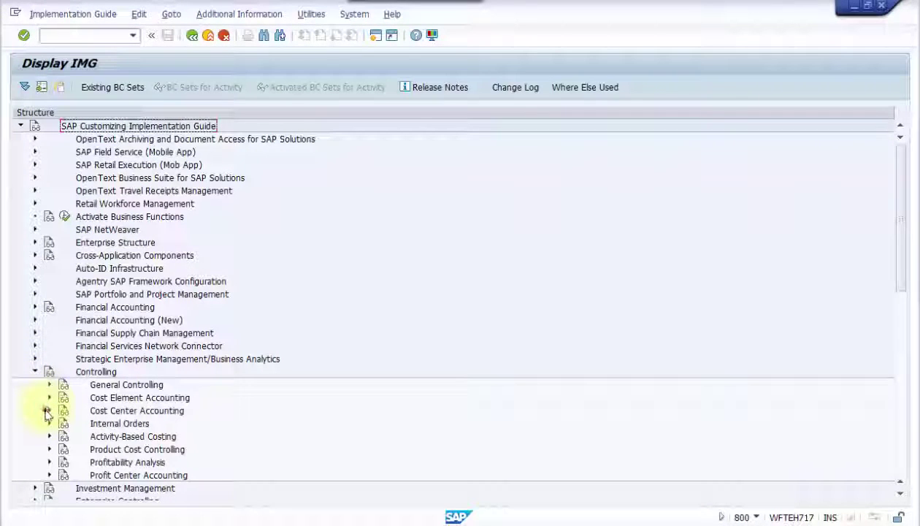
click(48, 412)
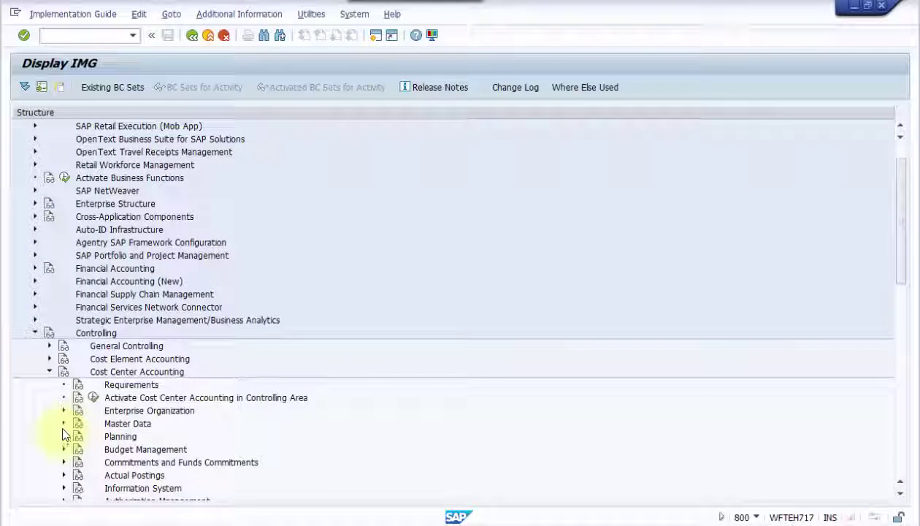
click(64, 475)
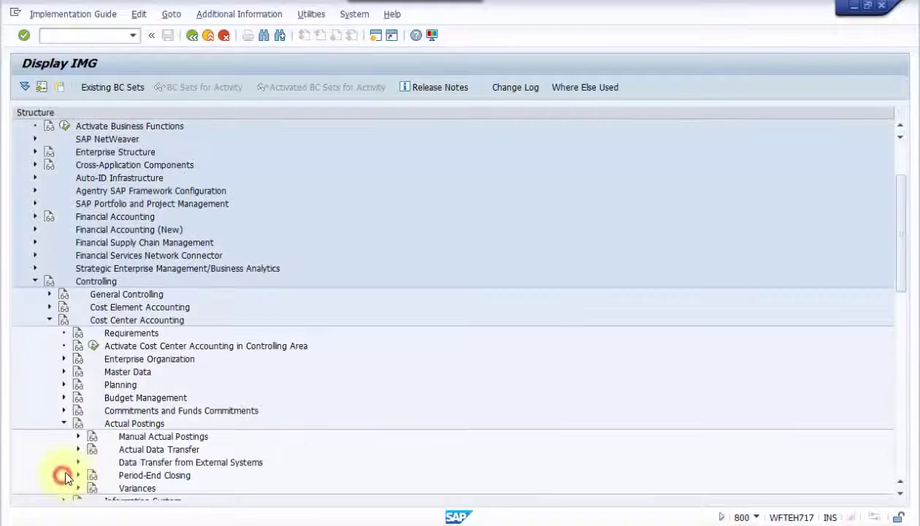
click(77, 436)
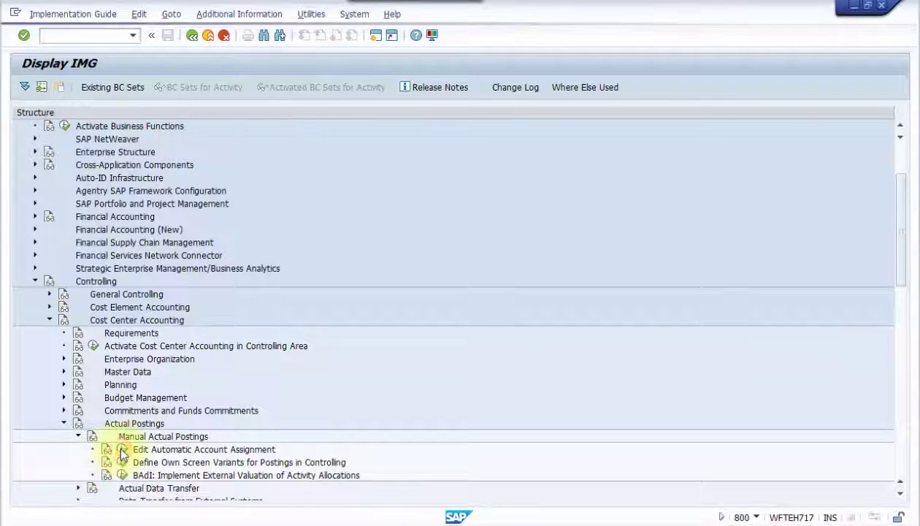
click(122, 451)
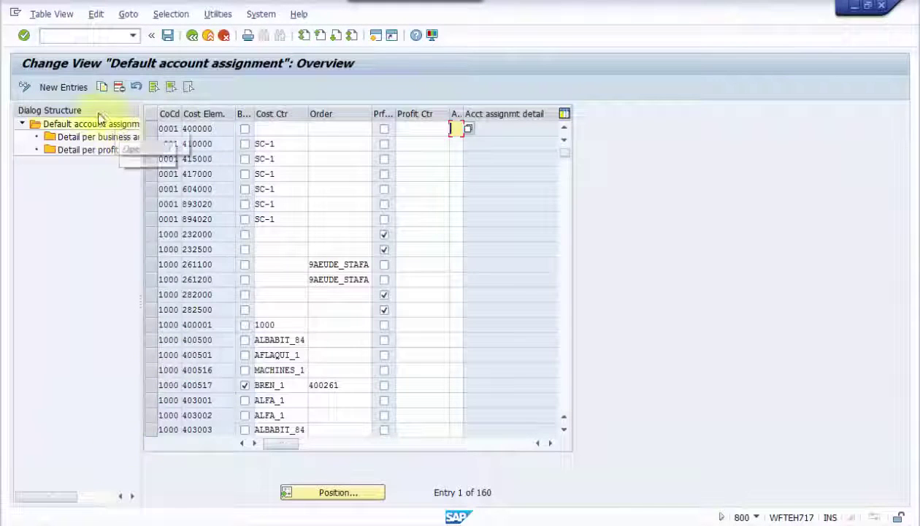
- Add a default account assignment for company code 9000, cost element 35000900 with cost center 2301, and save it
click(71, 87)
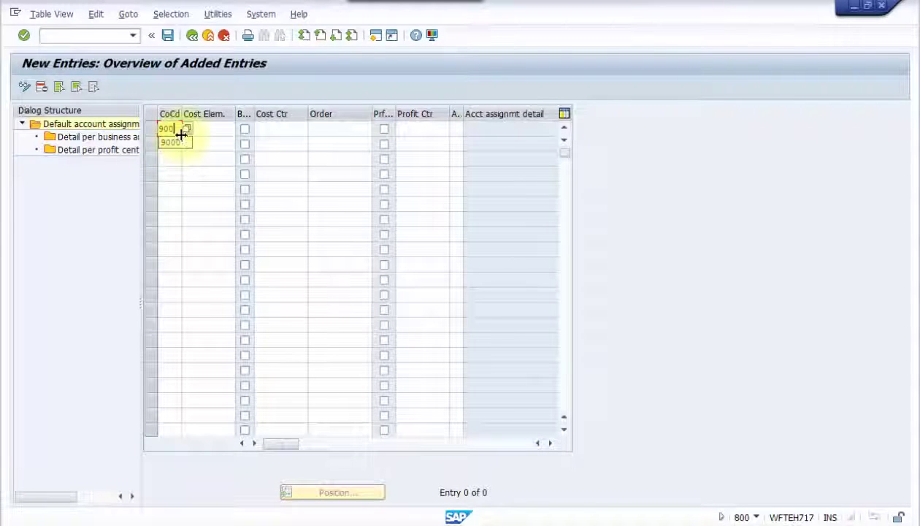
drag(180, 114, 191, 116)
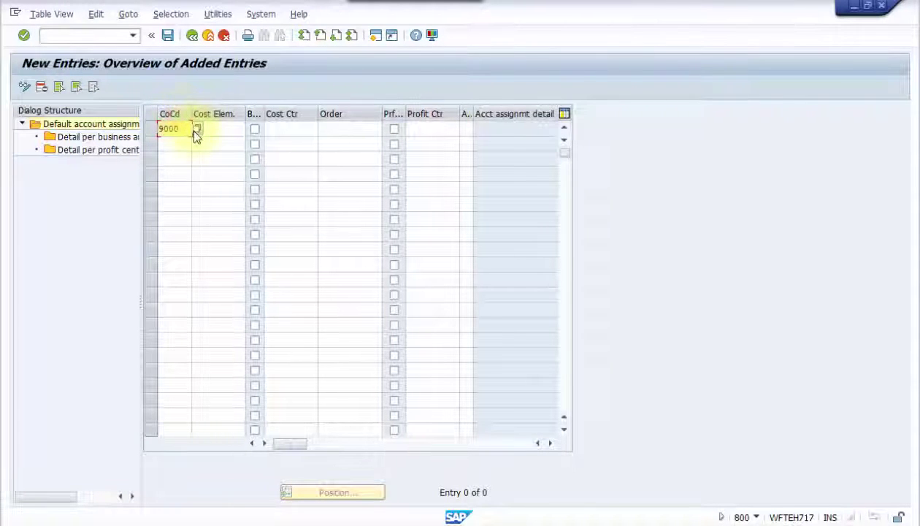
click(213, 132)
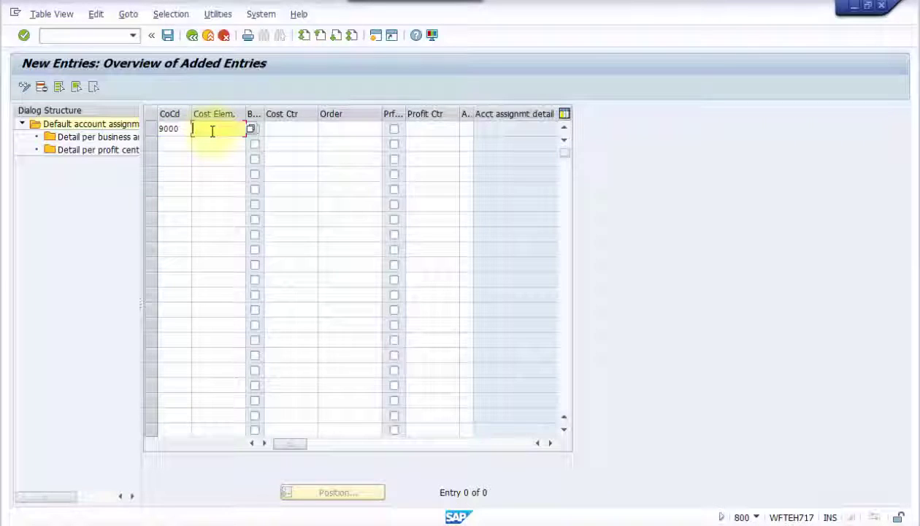
click(279, 132)
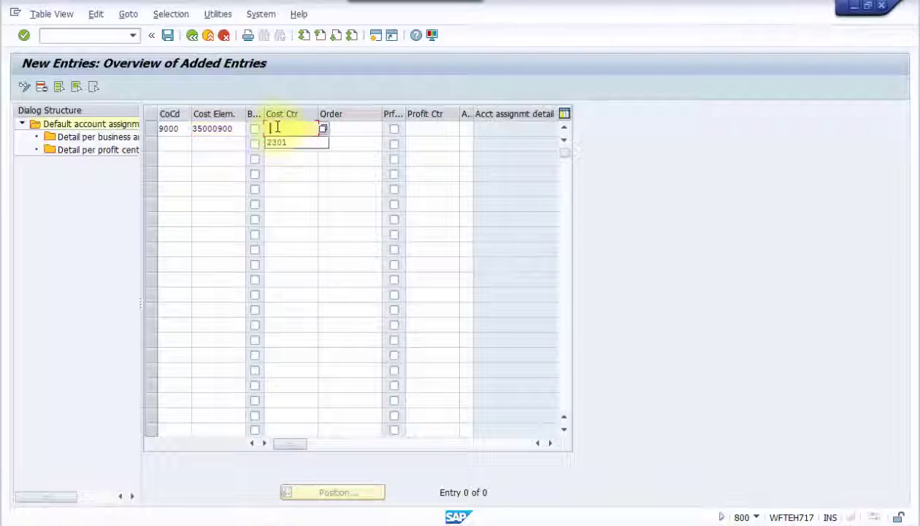
click(275, 143)
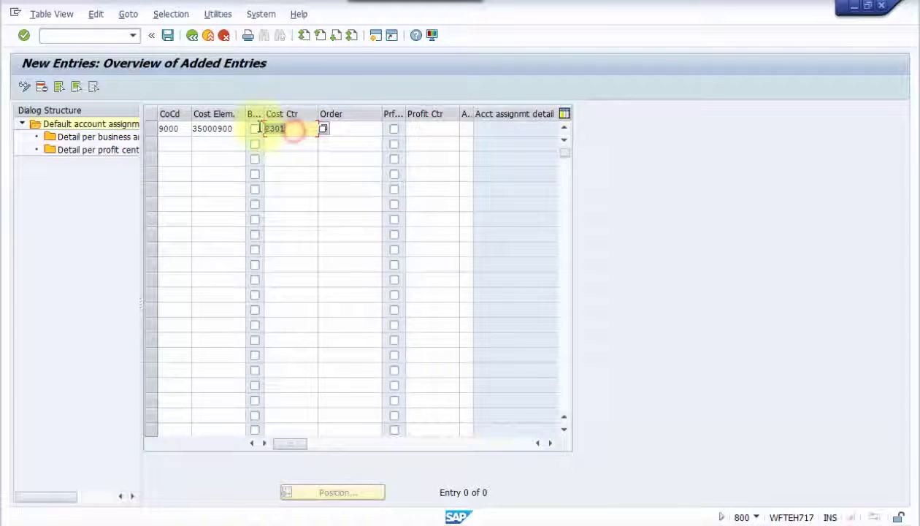
click(167, 35)
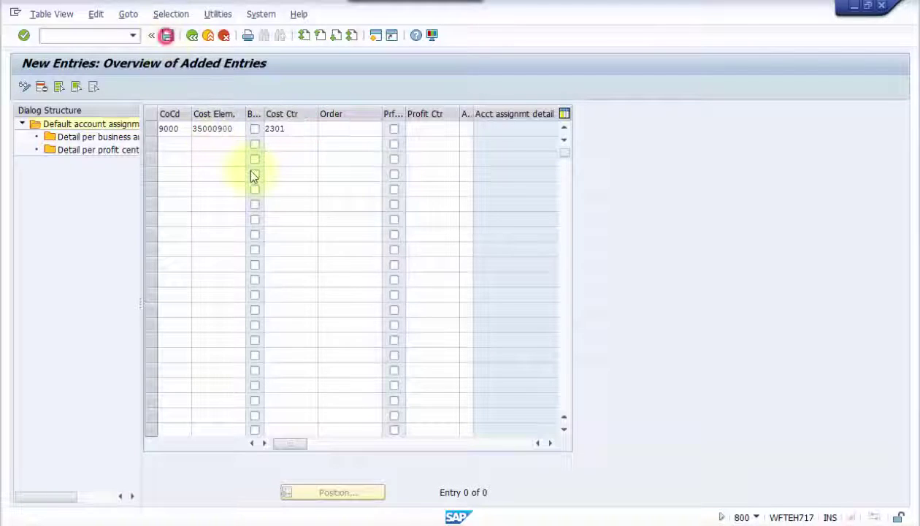
- Return to the default account assignment overview, position the list on company code 9000 and select its entry
click(211, 241)
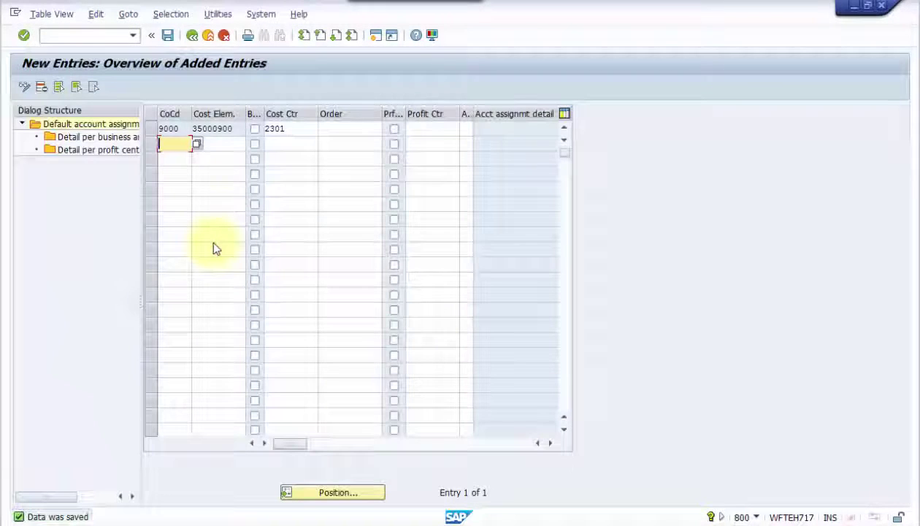
click(193, 36)
click(322, 492)
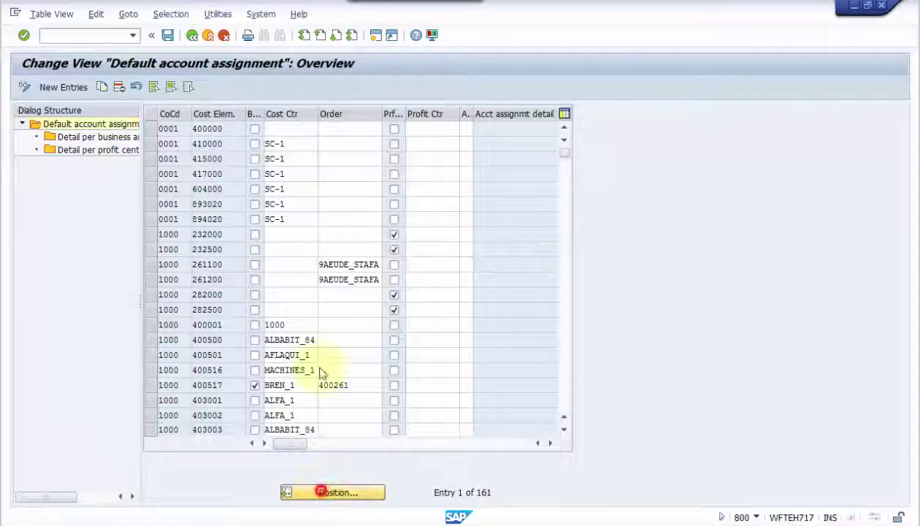
text(9000)
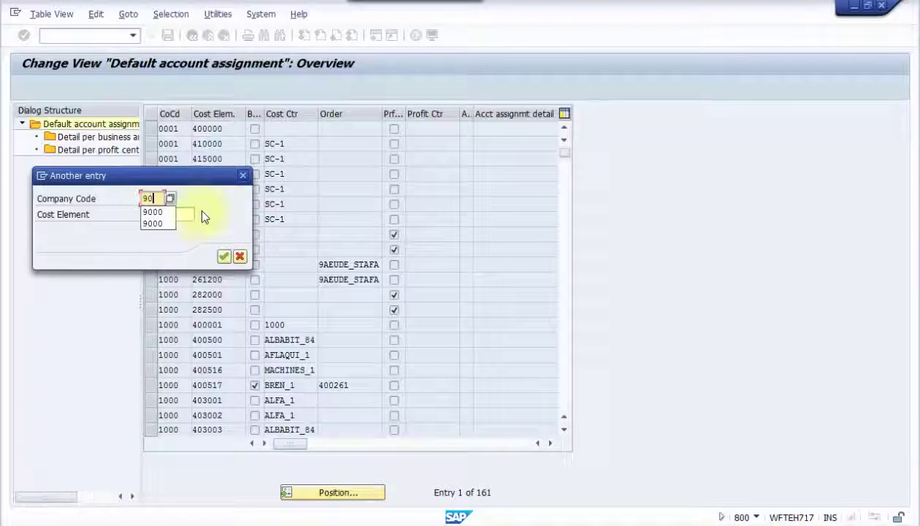
click(224, 257)
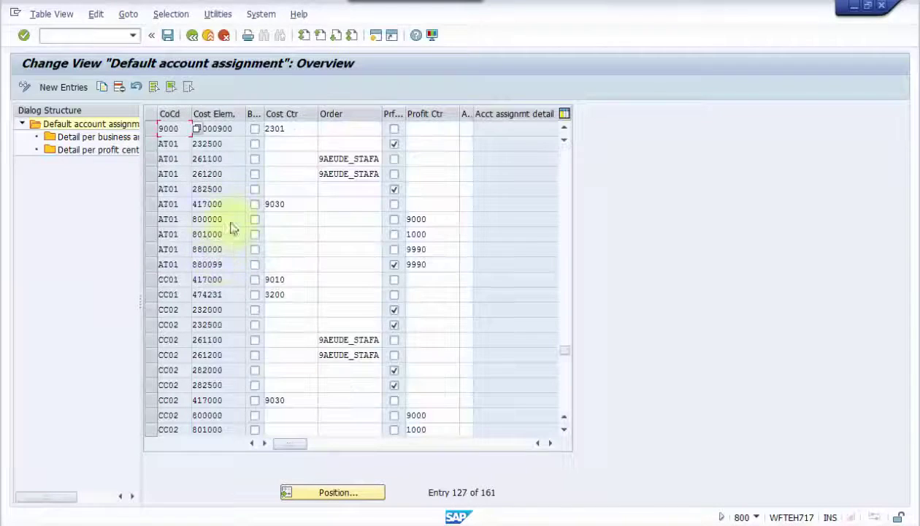
click(151, 130)
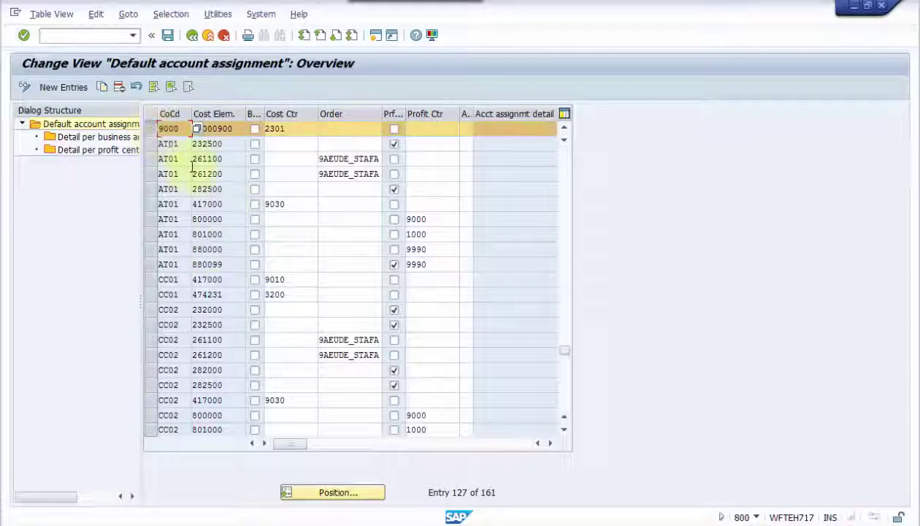
- Open cost element 35000900 for change at its default account assignment in another session and place that window beside the Customizing view for comparison
mouse_move(356, 521)
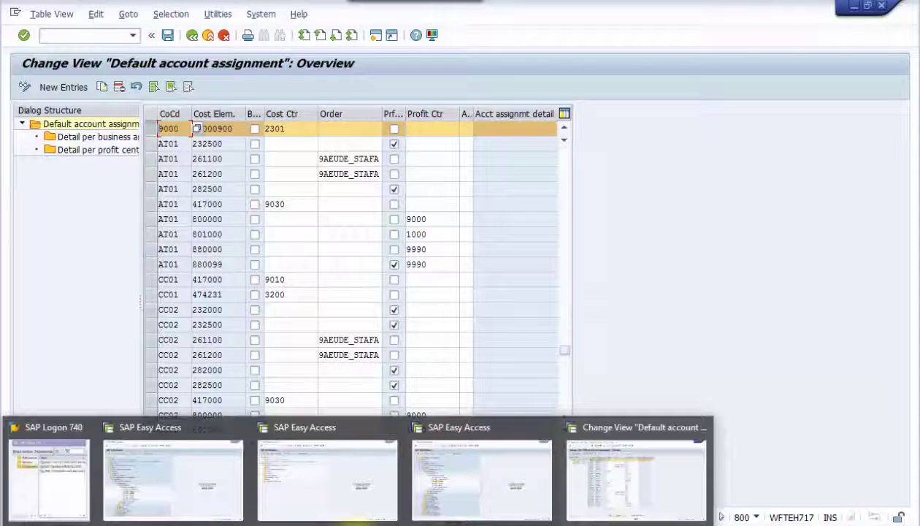
click(447, 497)
double_click(174, 268)
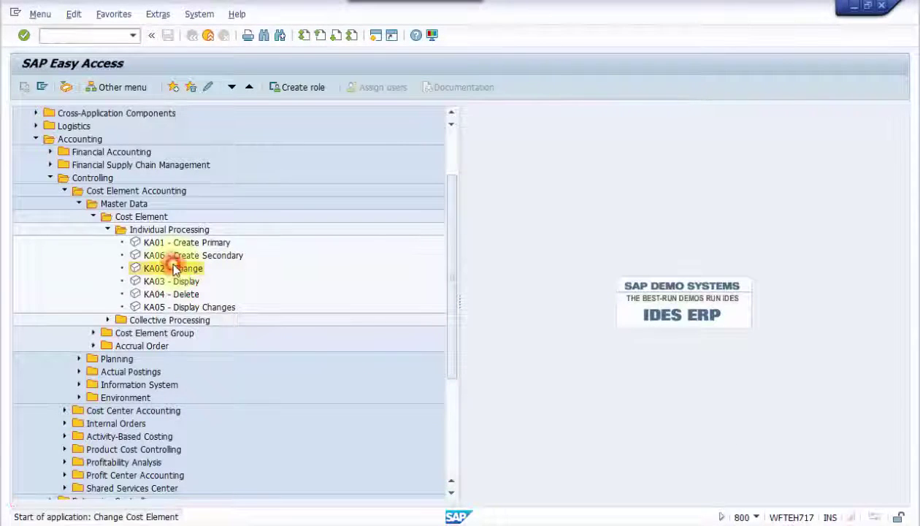
click(24, 36)
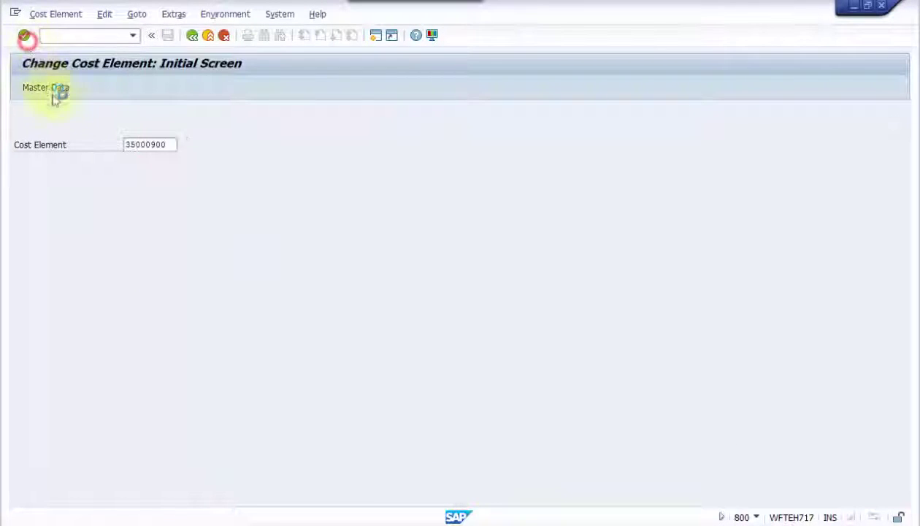
click(164, 179)
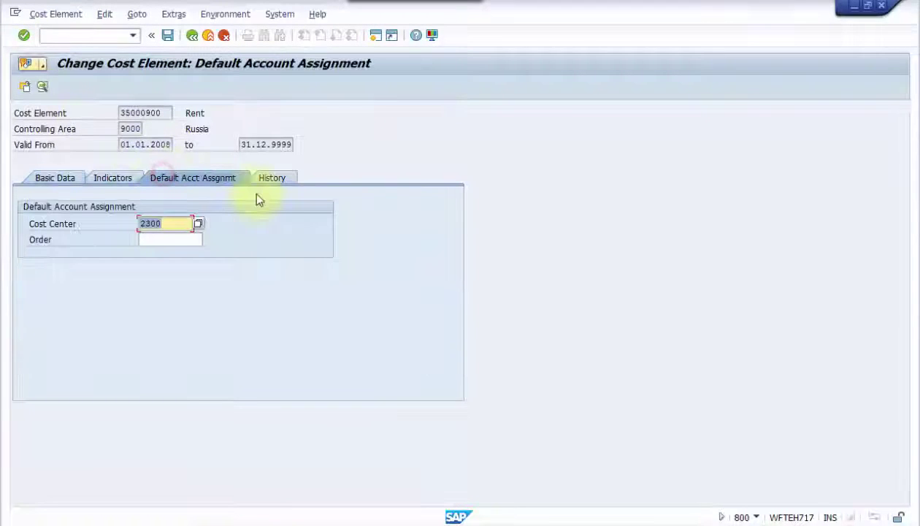
click(866, 7)
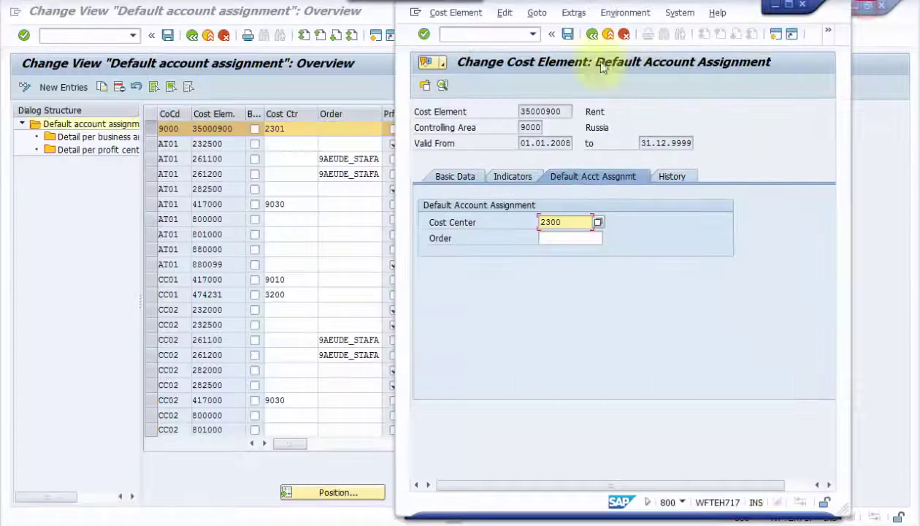
drag(573, 222, 511, 221)
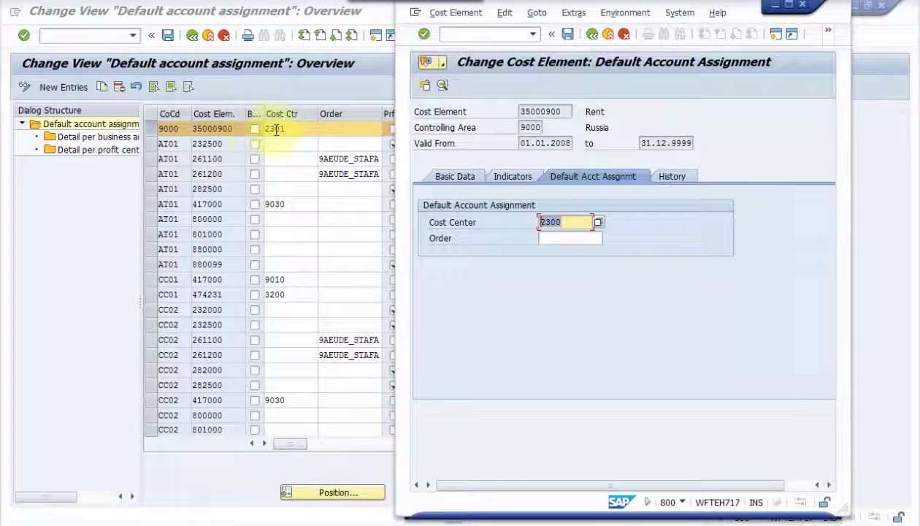
- Open a new session and start transaction fb50 to enter a G/L account document
click(774, 35)
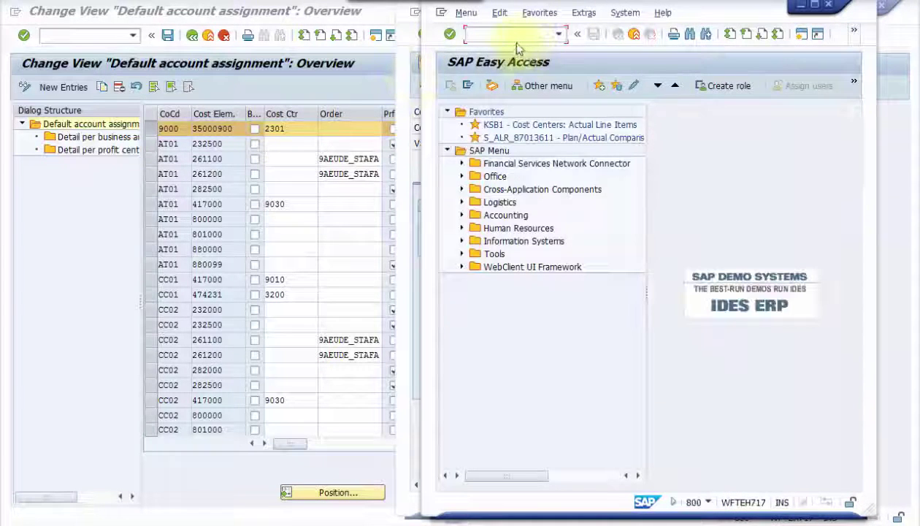
text(fb)
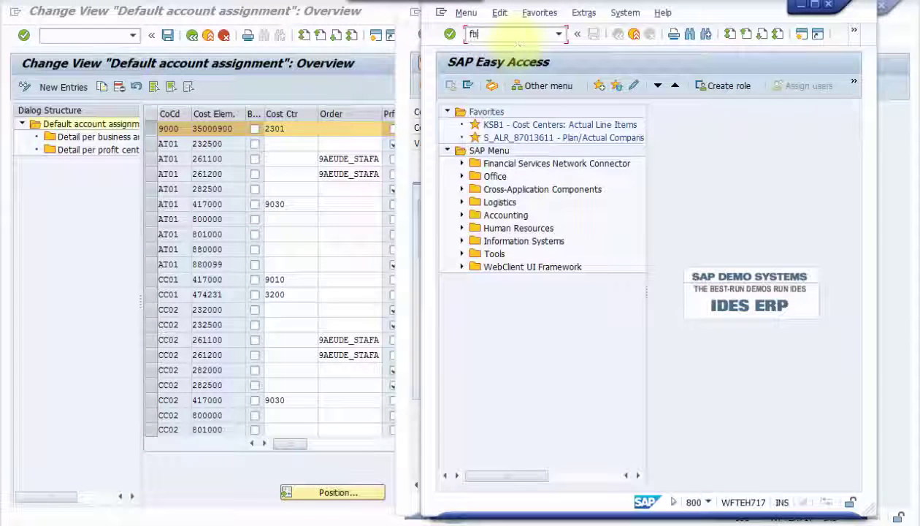
text(50)
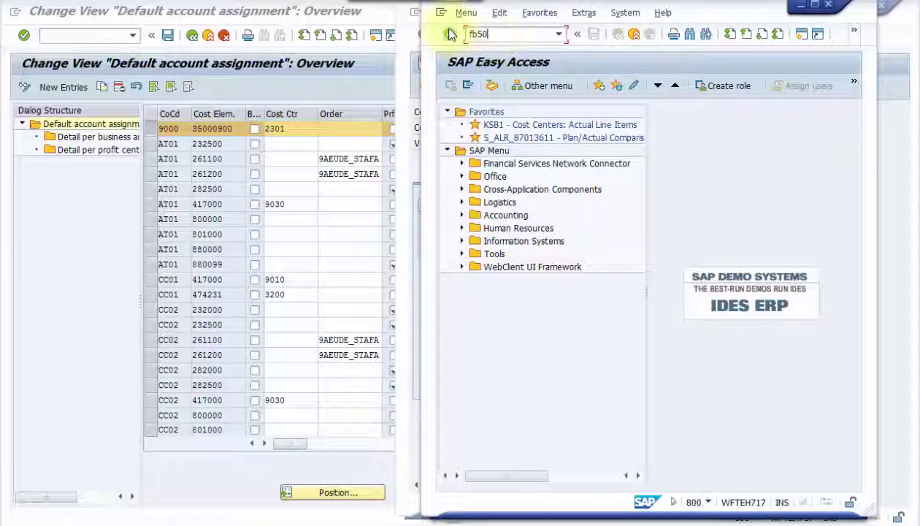
click(450, 34)
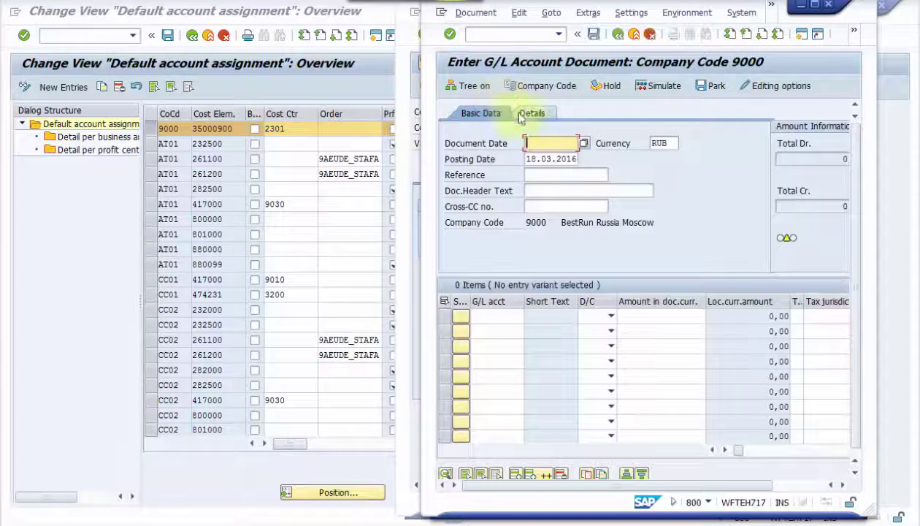
- Set both the document date and the posting date to 01062015
click(553, 146)
click(548, 153)
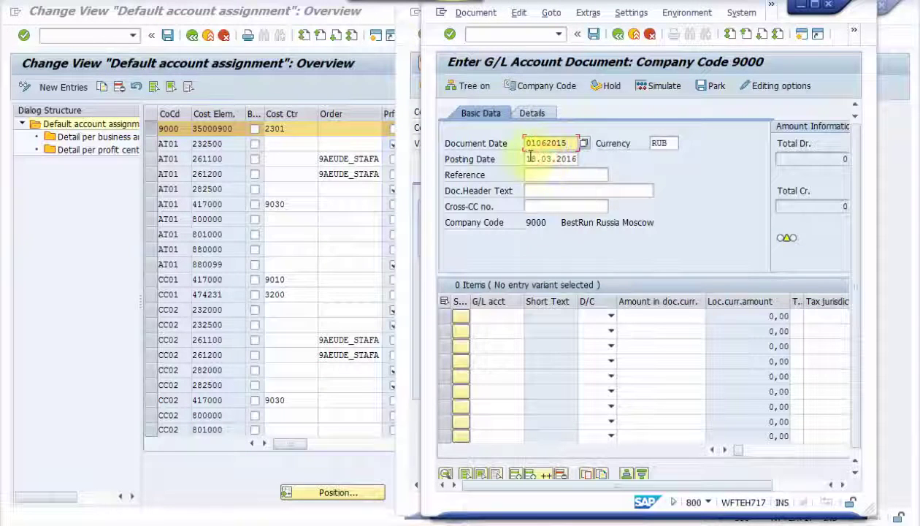
click(545, 159)
click(552, 171)
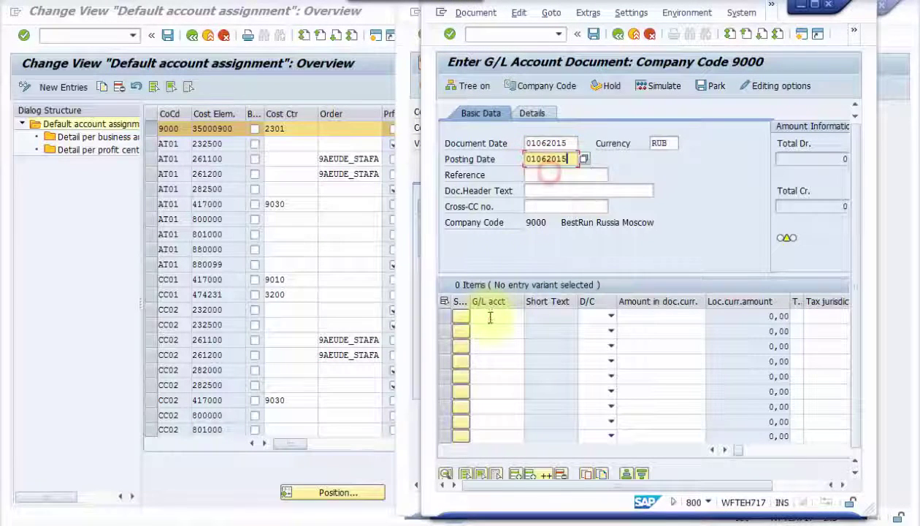
- Enter two line items: G/L account 35000900 as debit and G/L account INITIAL0 as credit
click(490, 317)
click(489, 330)
click(489, 330)
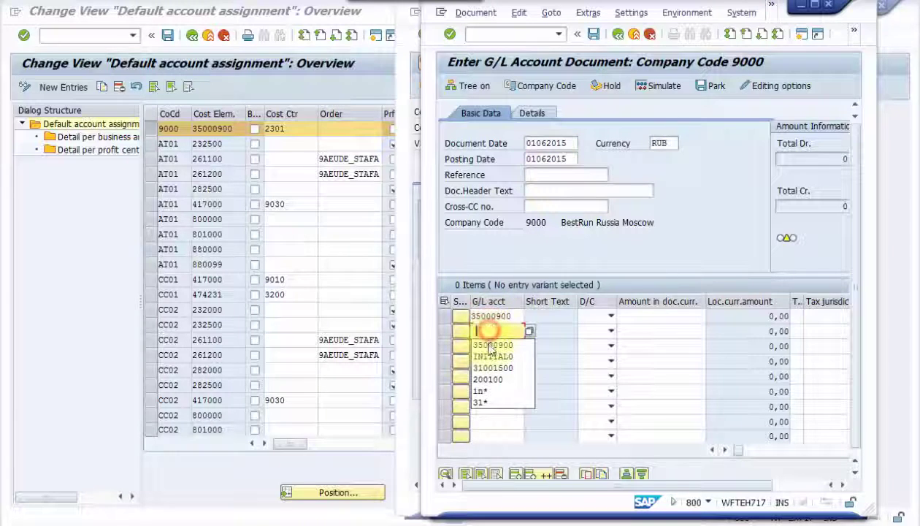
click(489, 356)
click(610, 317)
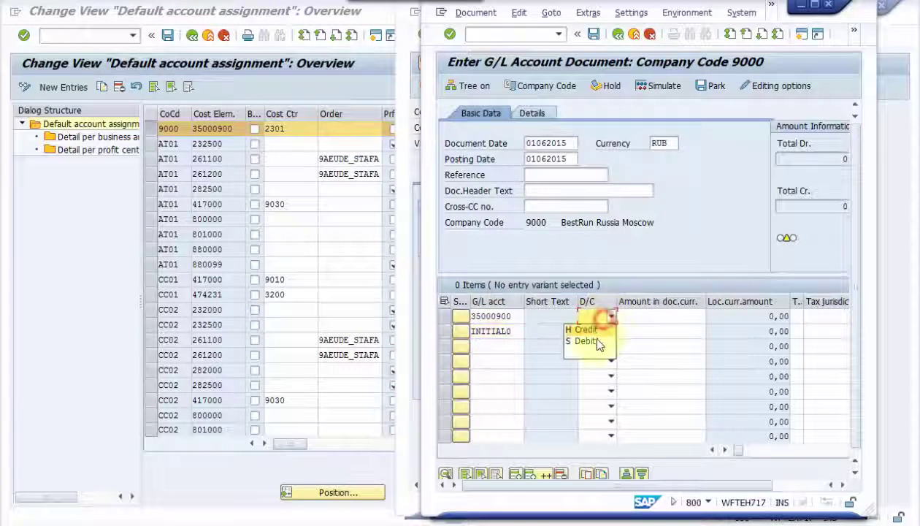
click(597, 333)
click(610, 330)
click(596, 347)
- Set the amount in document currency to 2000 for both line items
click(640, 319)
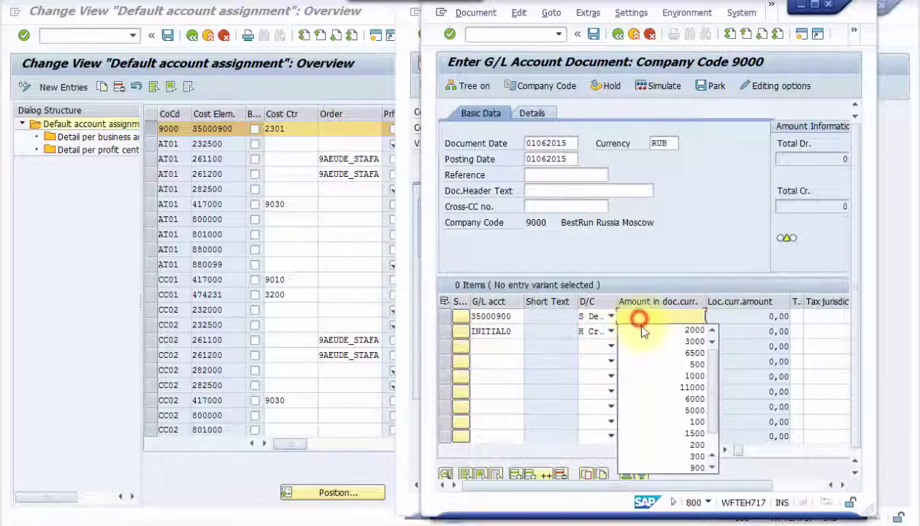
click(640, 329)
click(642, 332)
click(644, 345)
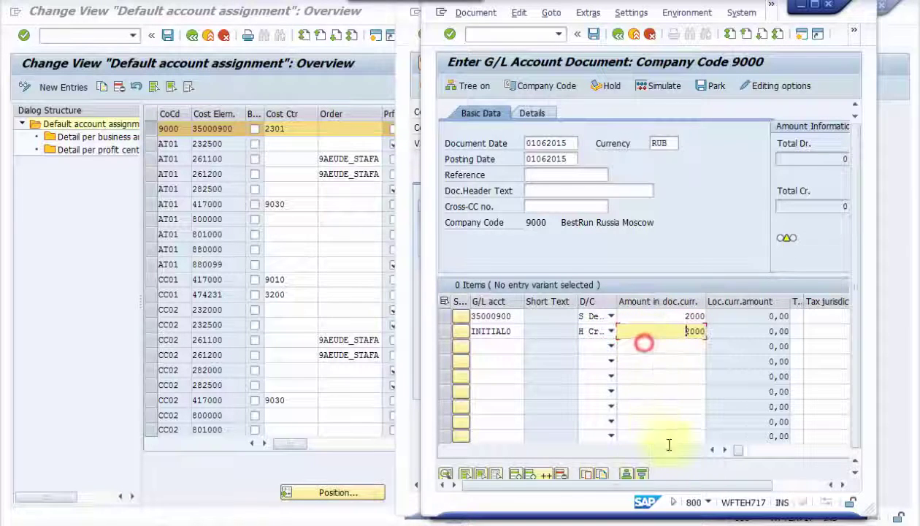
- Simulate the document with the cost center fields left empty, accepting the warnings
drag(742, 453, 764, 459)
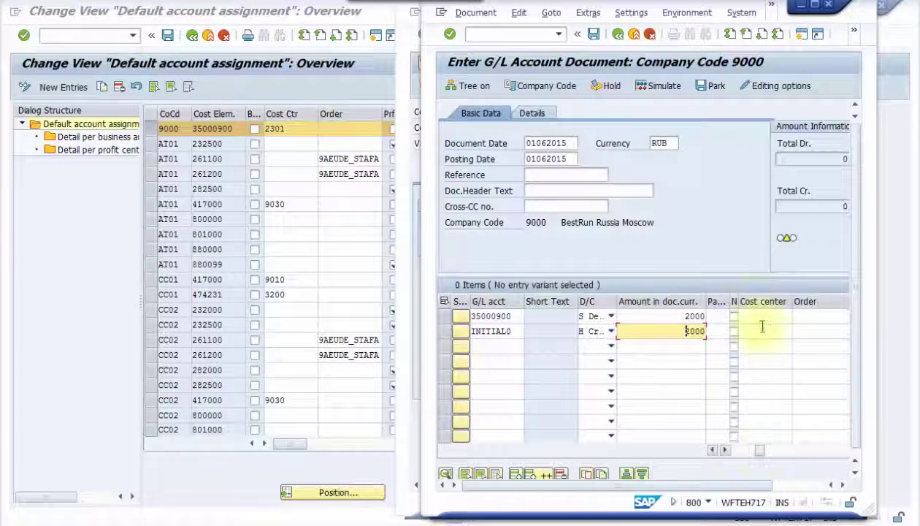
click(755, 301)
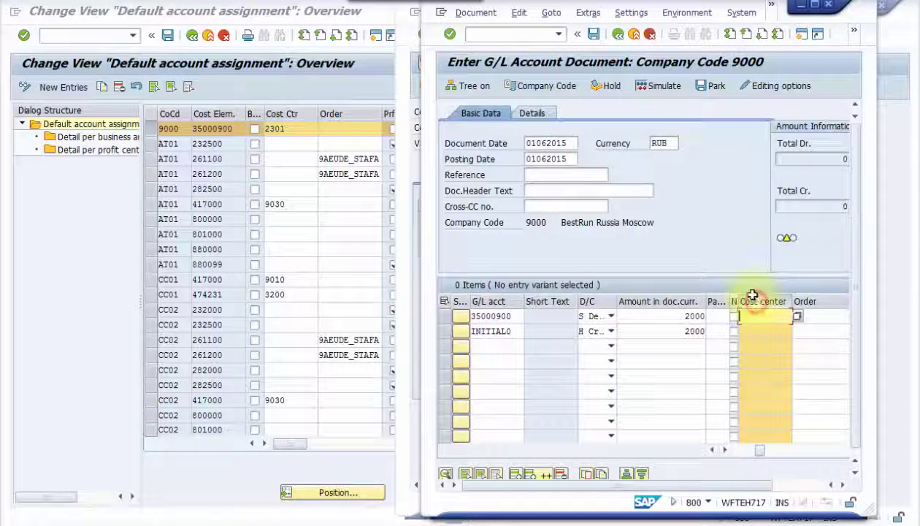
click(645, 86)
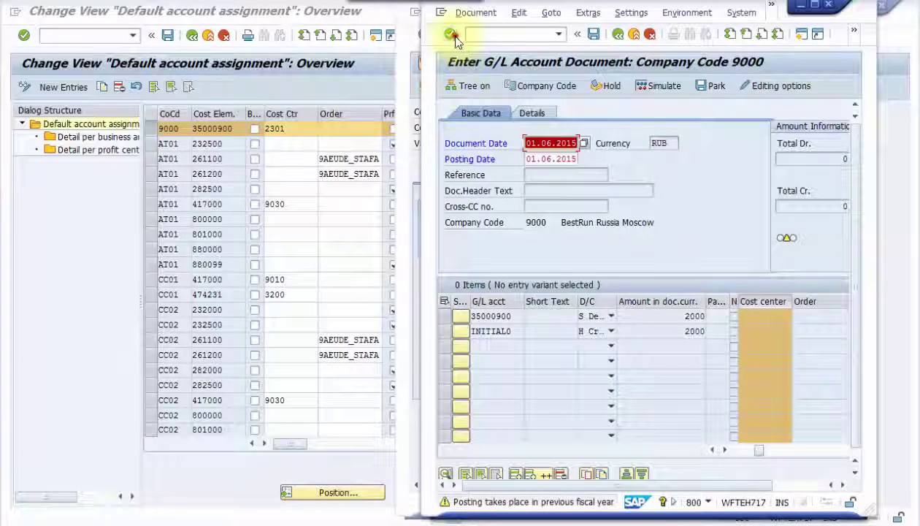
click(453, 35)
click(453, 35)
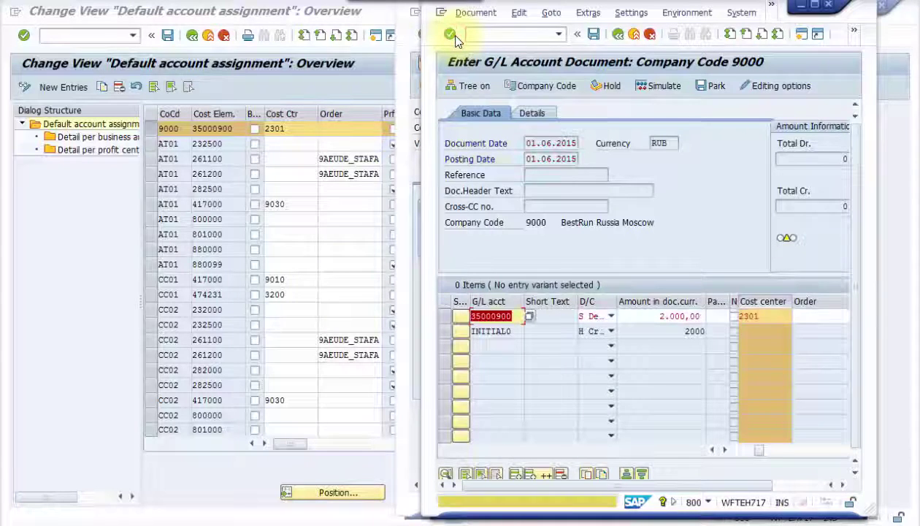
click(450, 35)
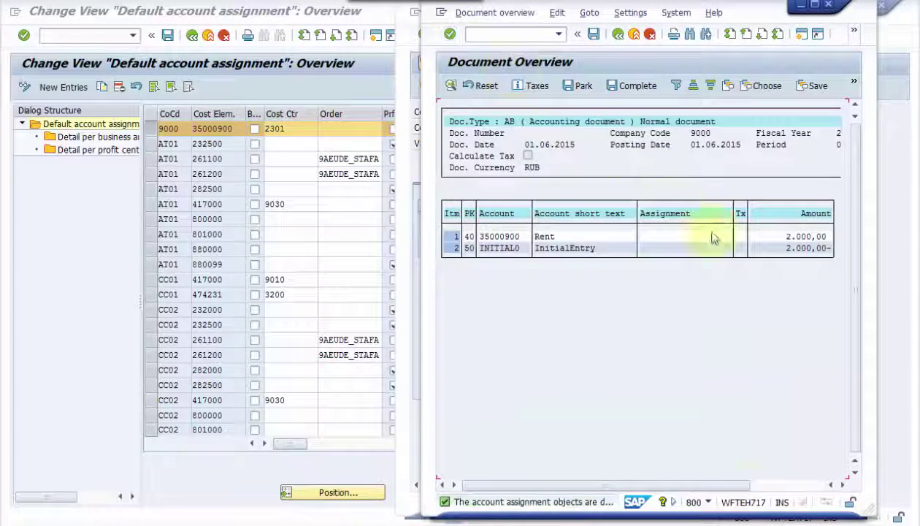
- Add the hidden Cost Center field to the Document Overview's line layout and apply the changed layout
drag(753, 483, 778, 484)
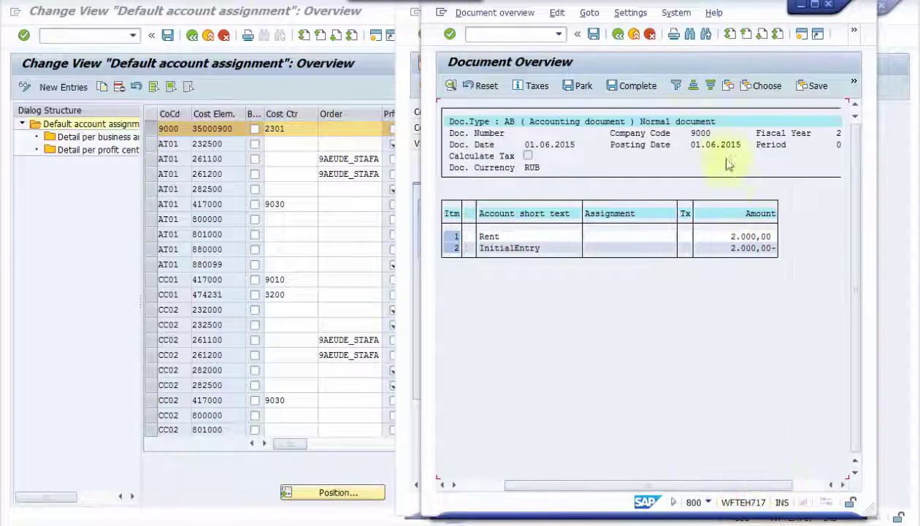
click(726, 86)
scroll(729, 273, down, 1)
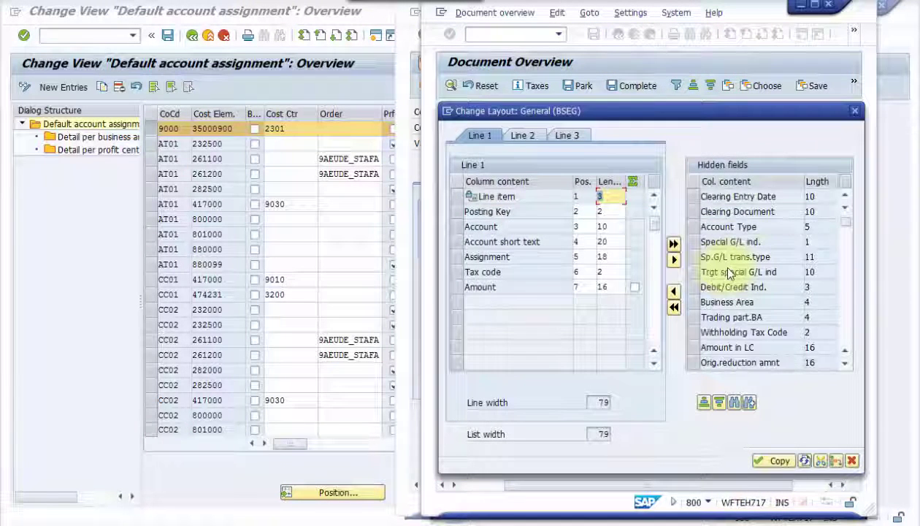
scroll(729, 273, down, 1)
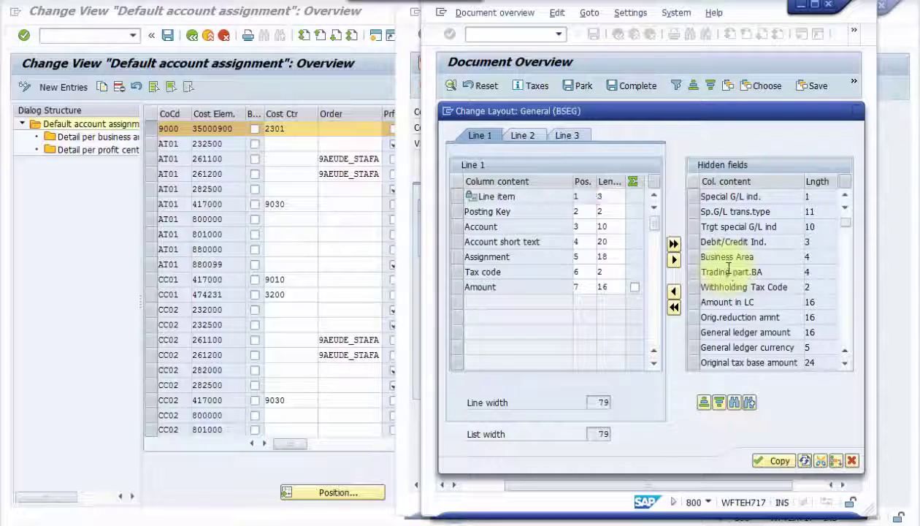
scroll(729, 269, down, 1)
scroll(729, 269, down, 7)
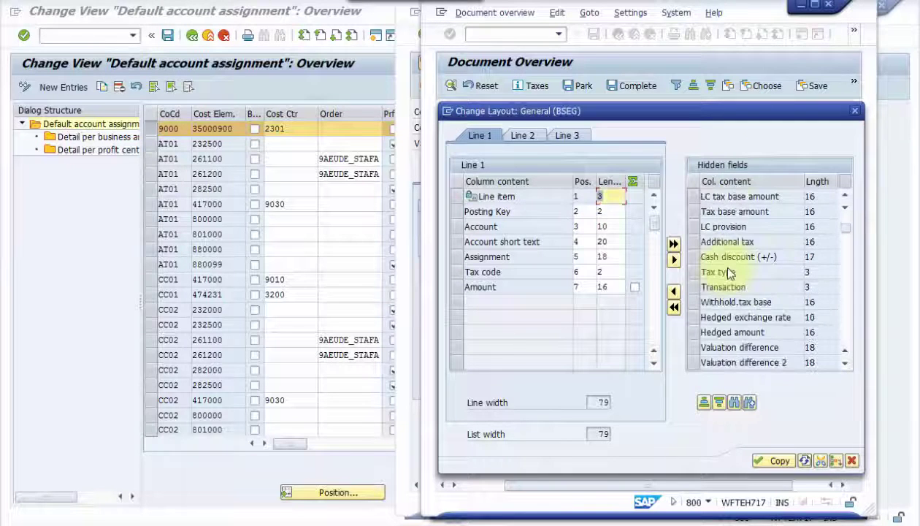
scroll(729, 272, down, 3)
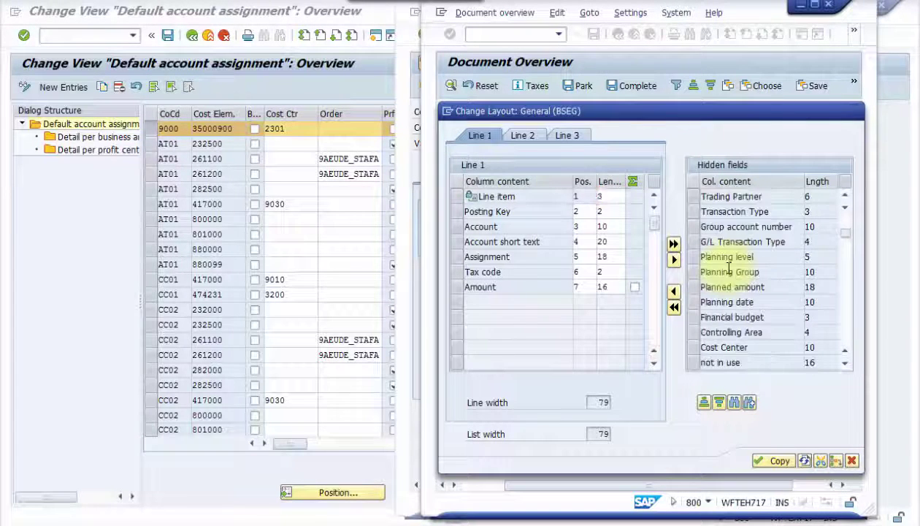
click(700, 302)
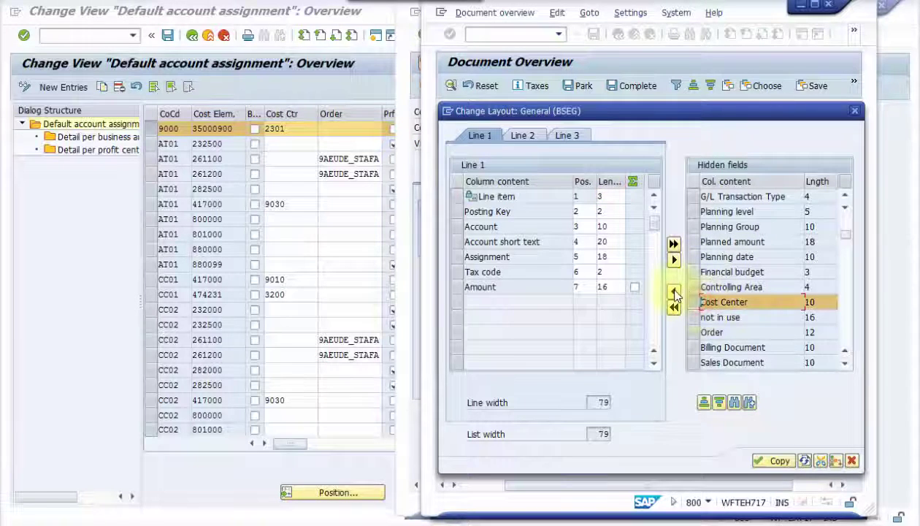
click(673, 292)
click(764, 460)
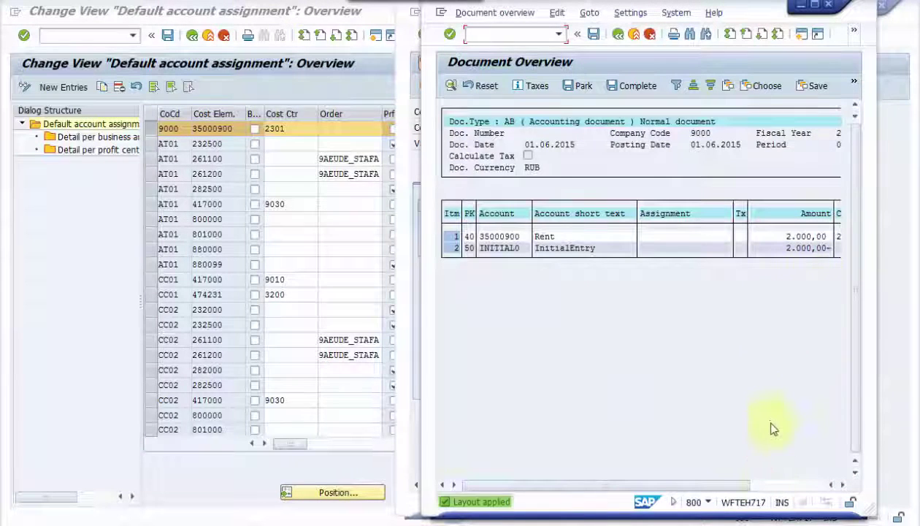
- Check the cost center derived for the Rent line item and post the document
click(765, 485)
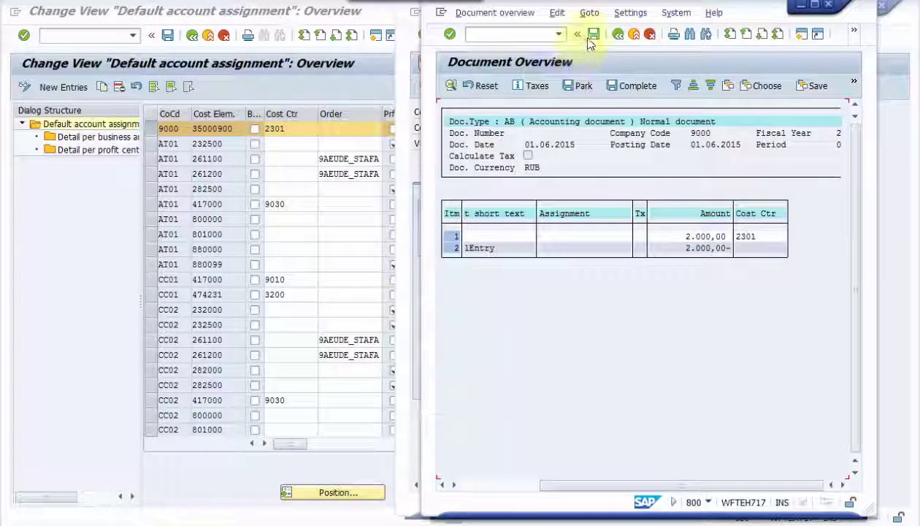
click(597, 123)
key(ctrl+s)
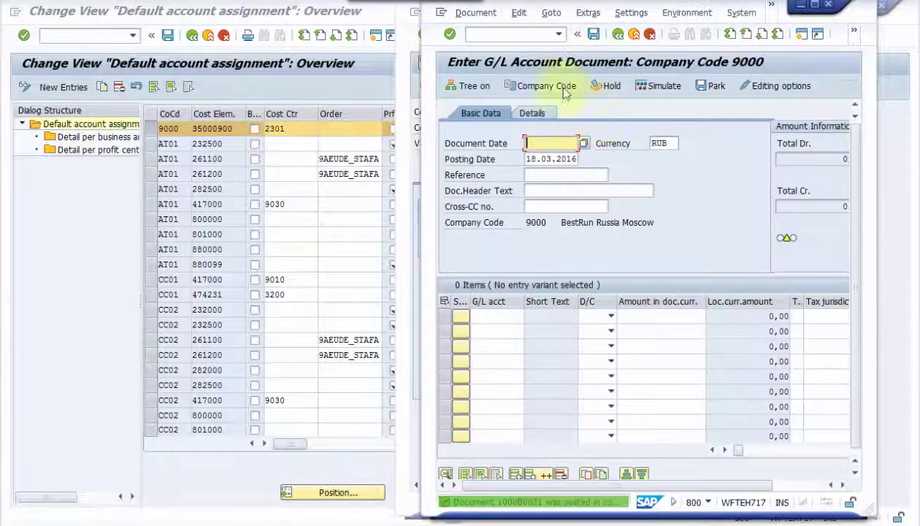
- Display the posted document and check the cost center of the Rent line item
click(476, 13)
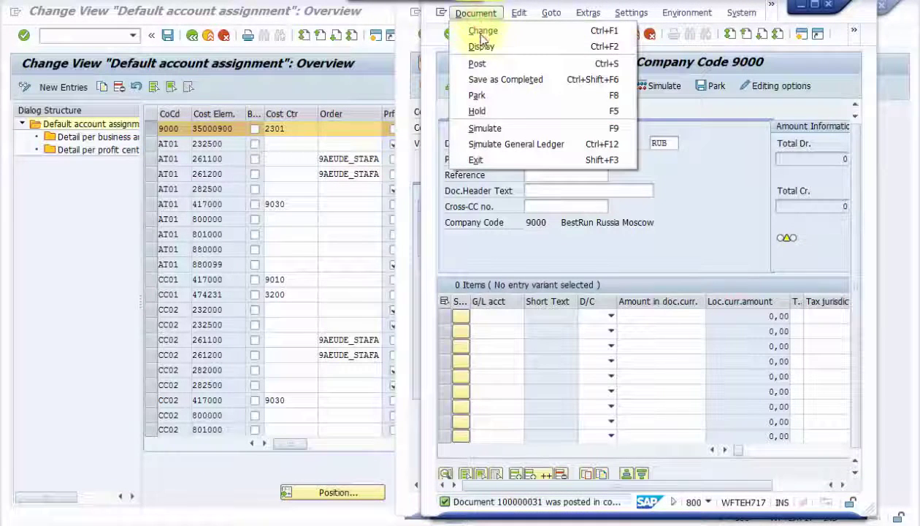
click(481, 45)
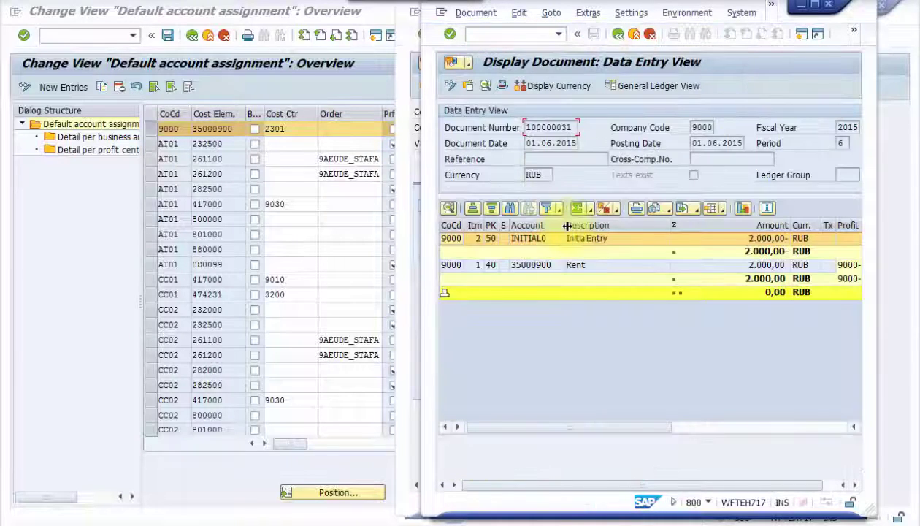
click(677, 428)
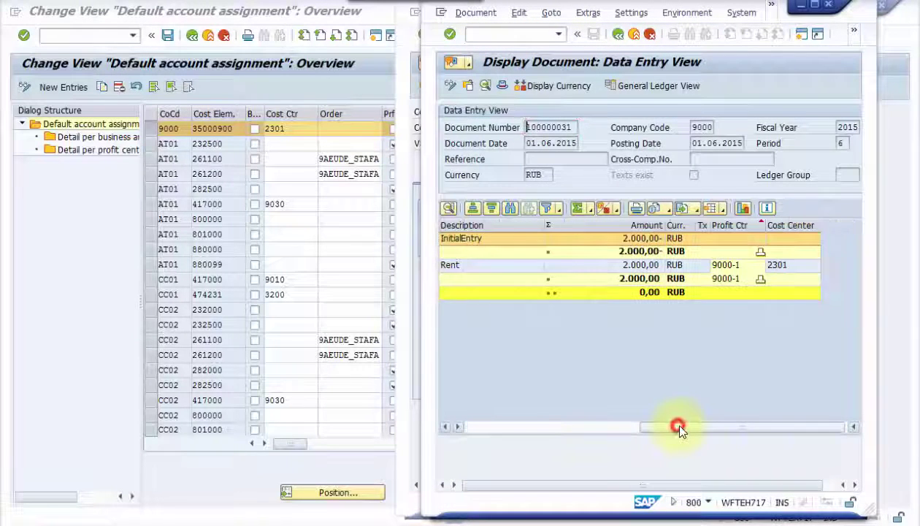
click(782, 265)
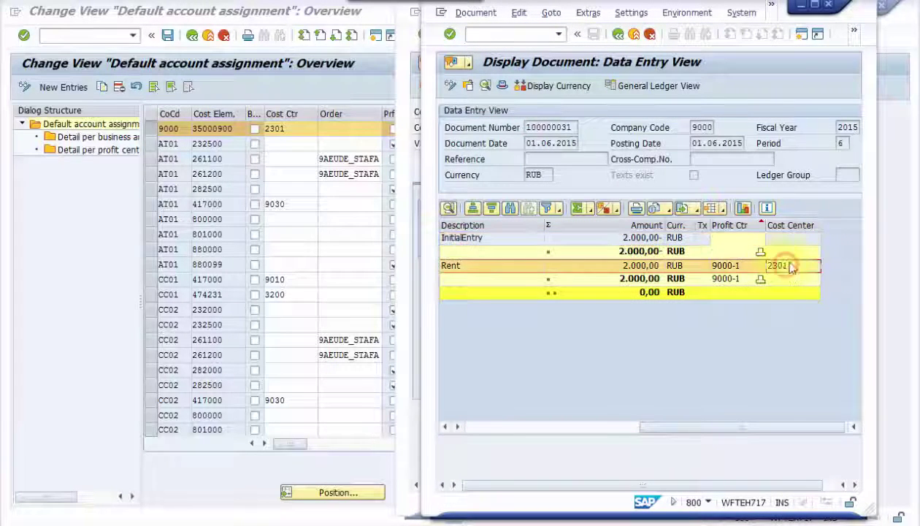
- Compare the default cost center for cost element 35000900 in the Customizing view with the one in its master data
click(292, 132)
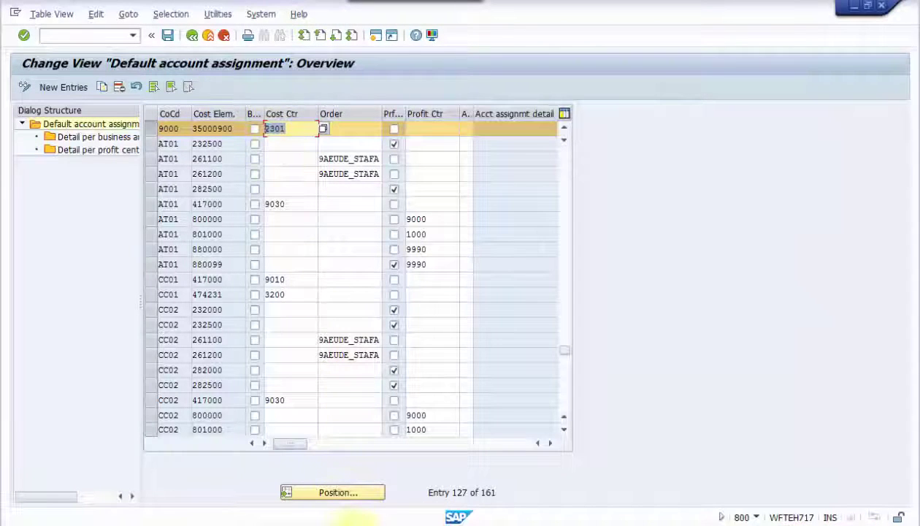
click(352, 518)
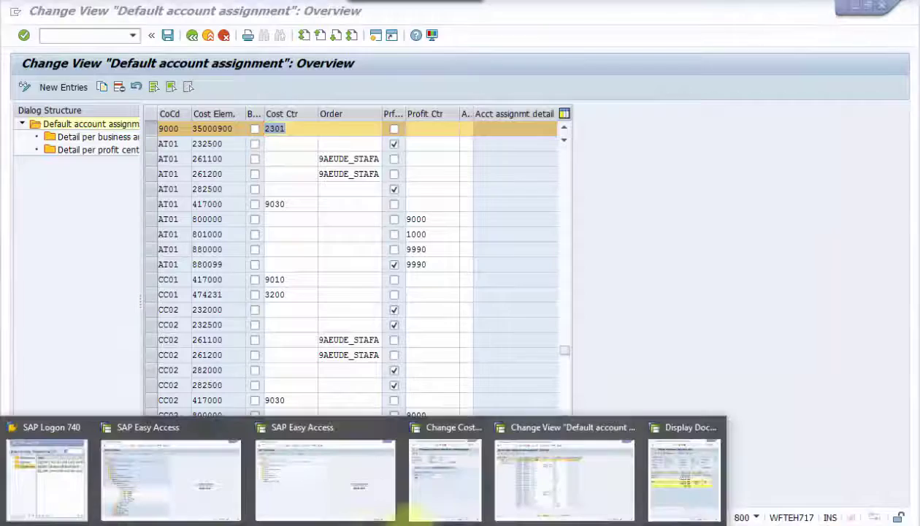
click(453, 502)
double_click(571, 221)
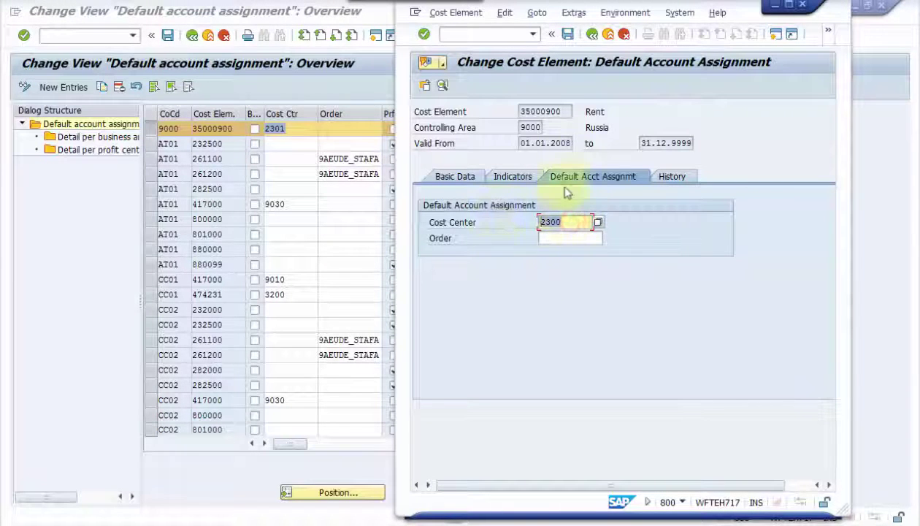
- Exit the cost element change transaction to SAP Easy Access and maximize that window
click(607, 38)
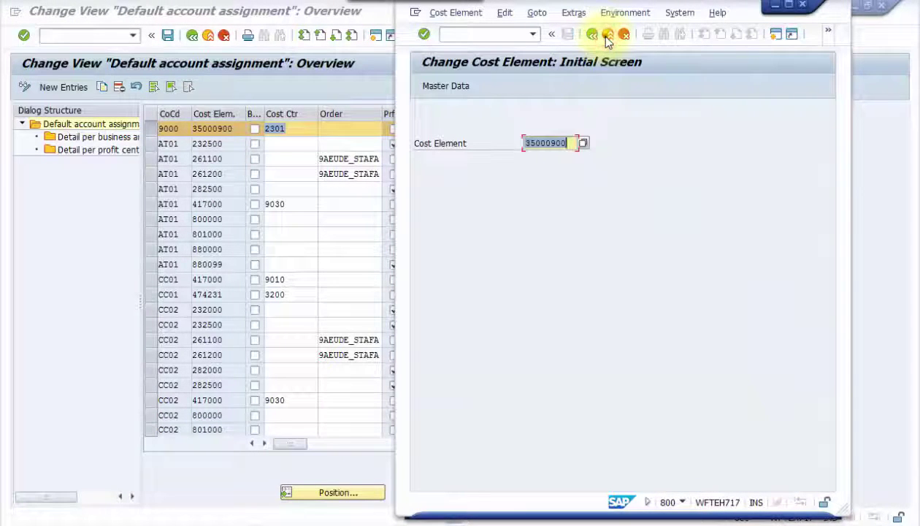
click(606, 37)
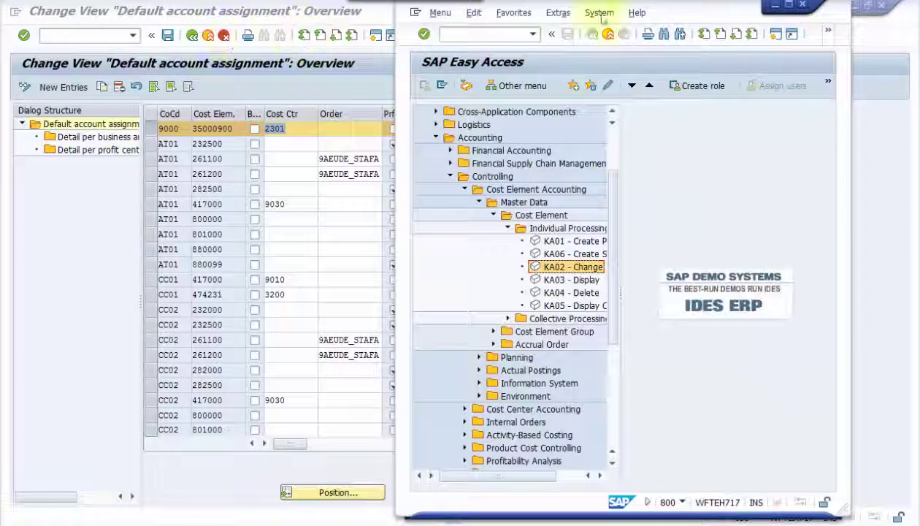
click(787, 11)
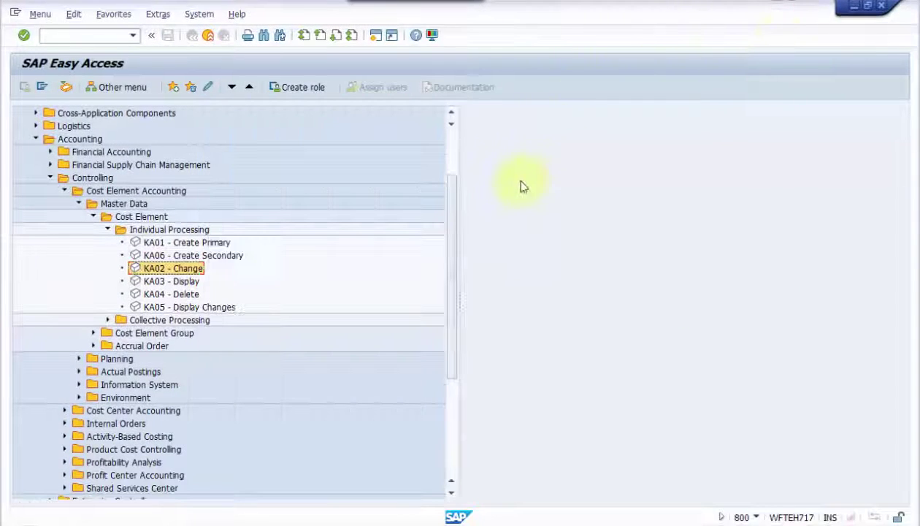